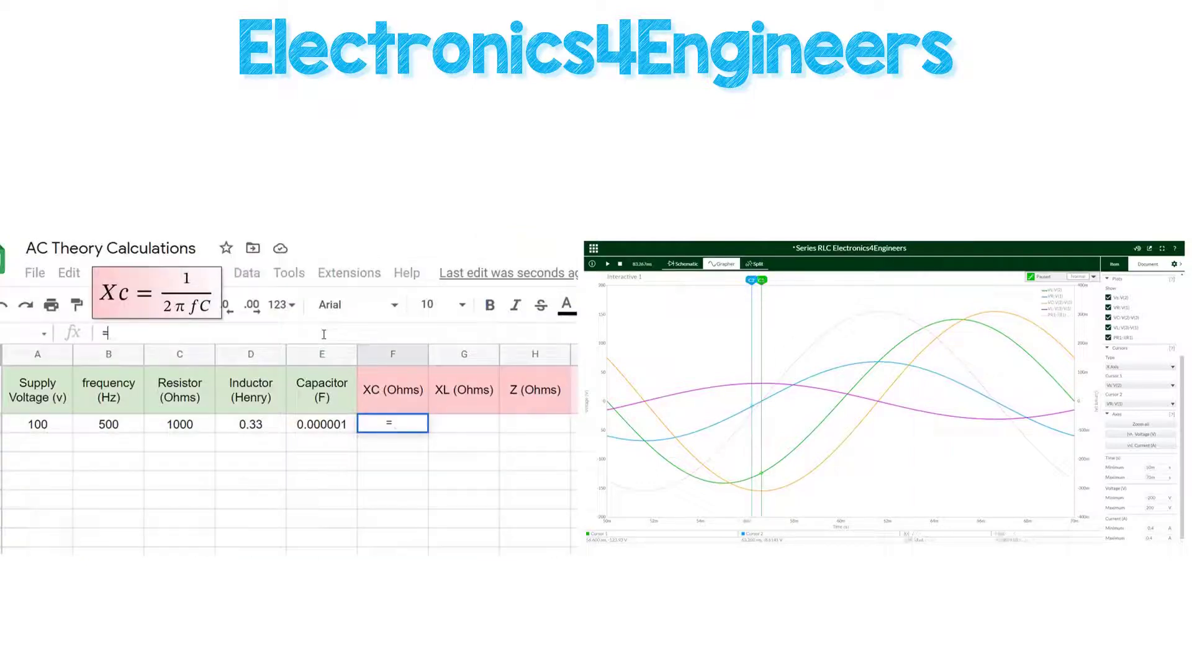
- Enter =1/(2*pi()*B2*E2) in F2 so XC reads 318.310
{"action": "type", "text": "1/(2*"}
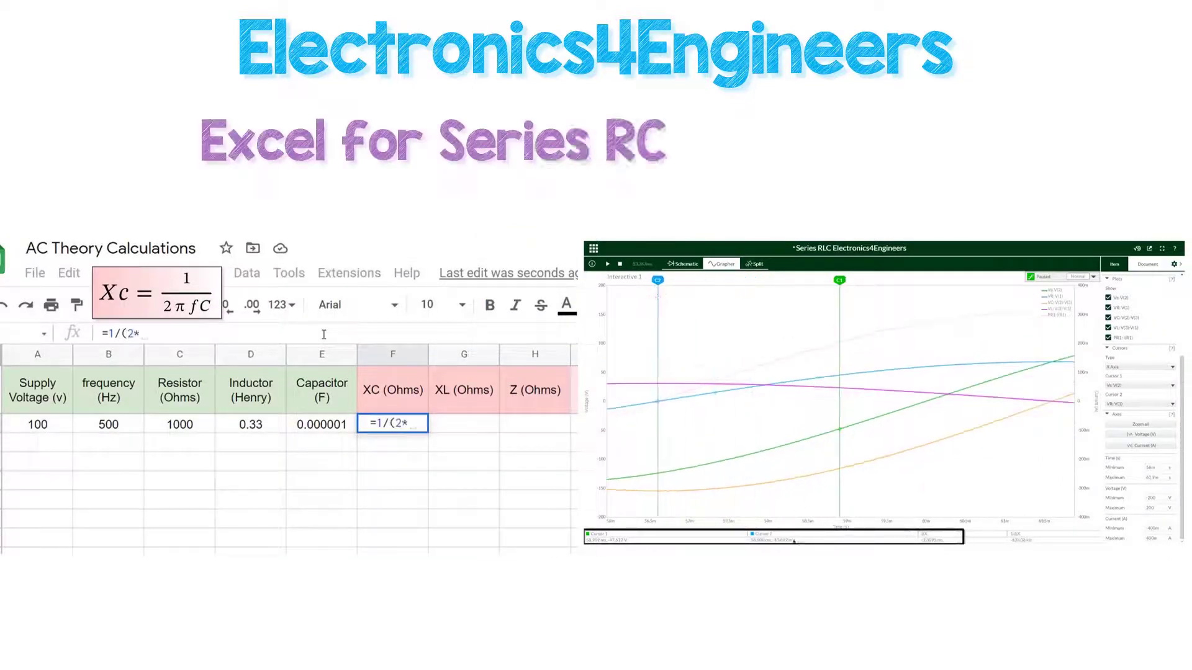
{"action": "type", "text": "pi()*"}
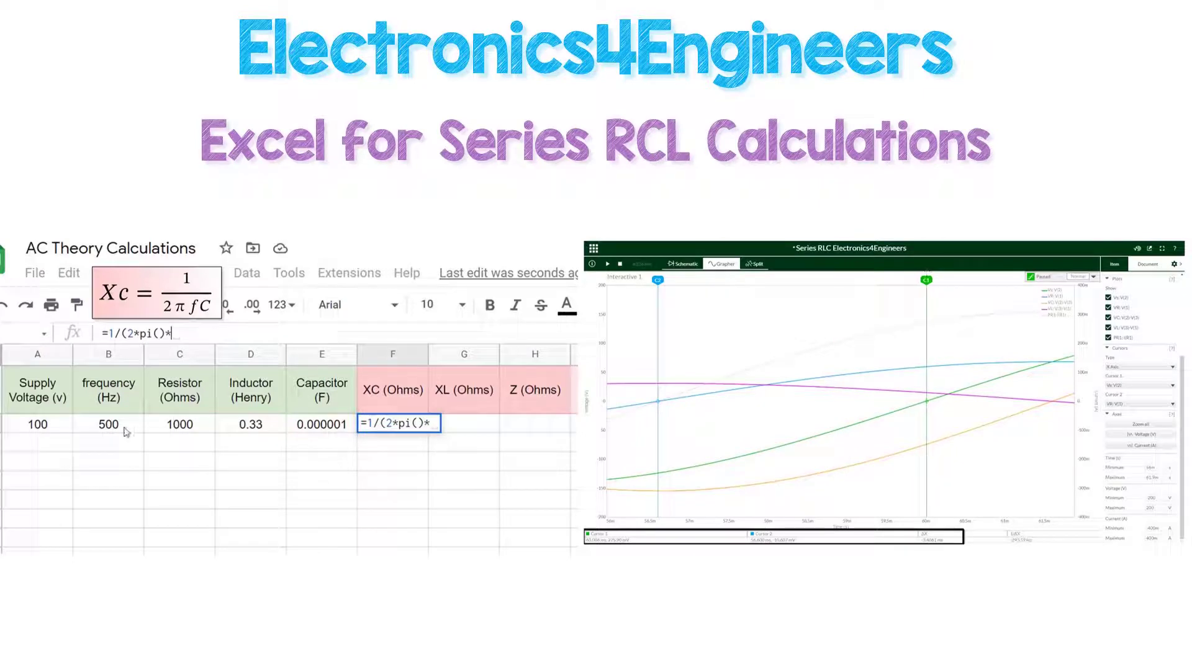
{"action": "left_click", "coordinate": [112, 424]}
{"action": "type", "text": "*"}
{"action": "left_click", "coordinate": [317, 428]}
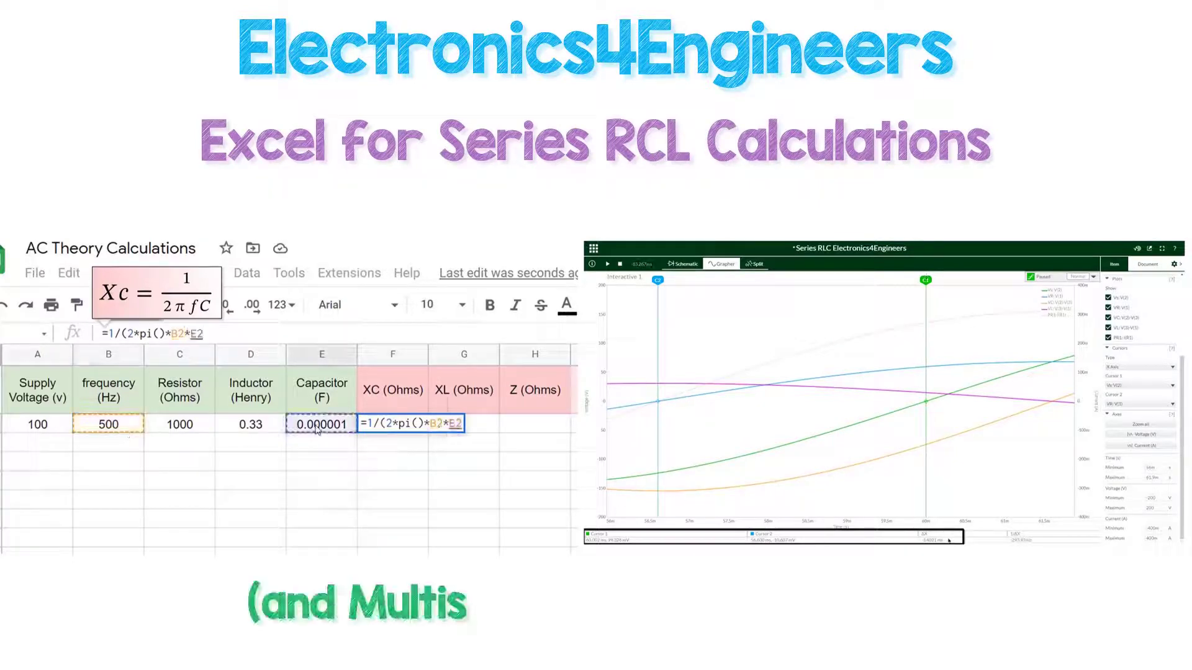
{"action": "key", "text": "Return"}
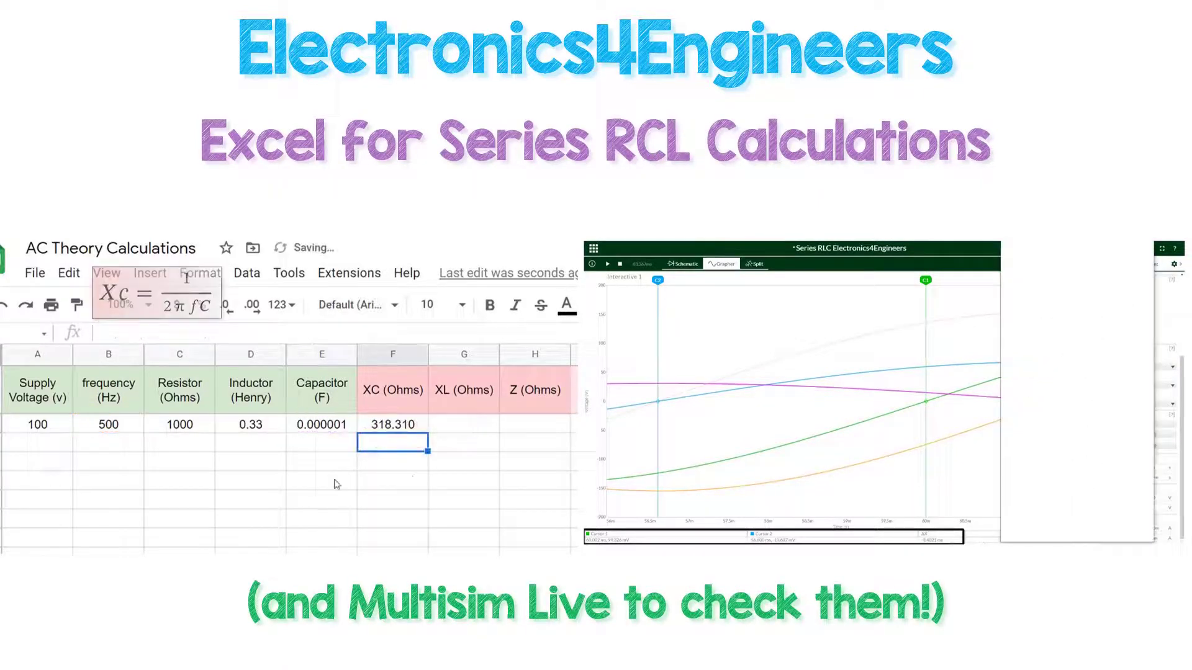
{"action": "left_click", "coordinate": [466, 427]}
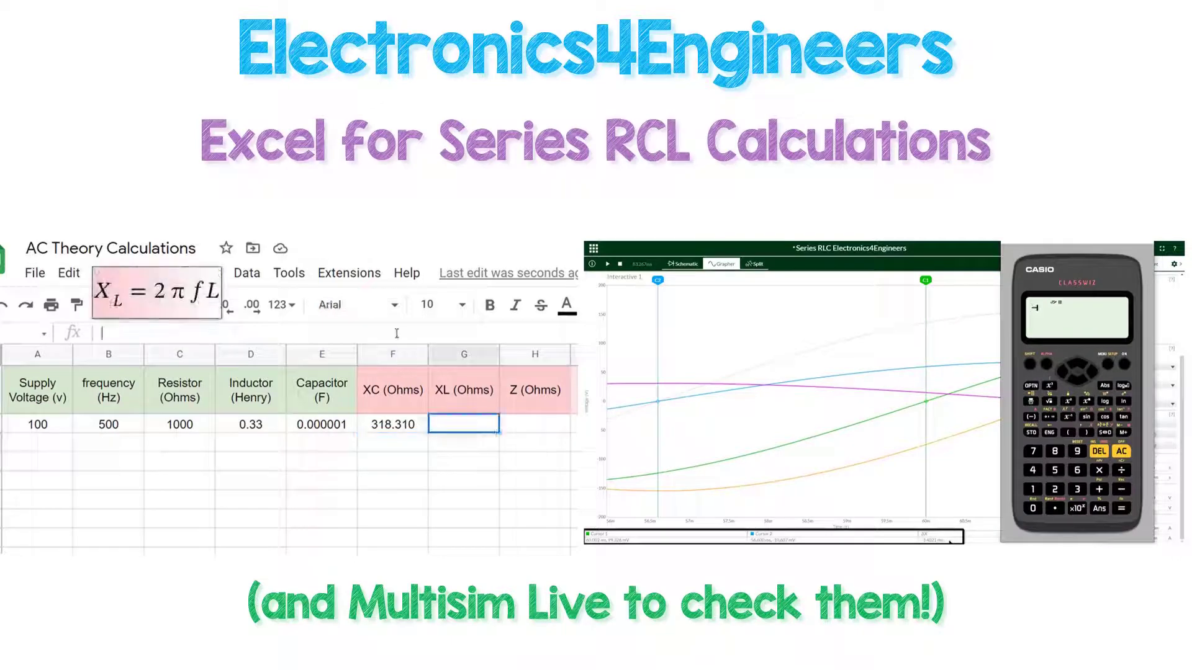
- Type =2 into the active cell while reviewing the series RLC schematic in Multisim Live
{"action": "type", "text": "=2"}
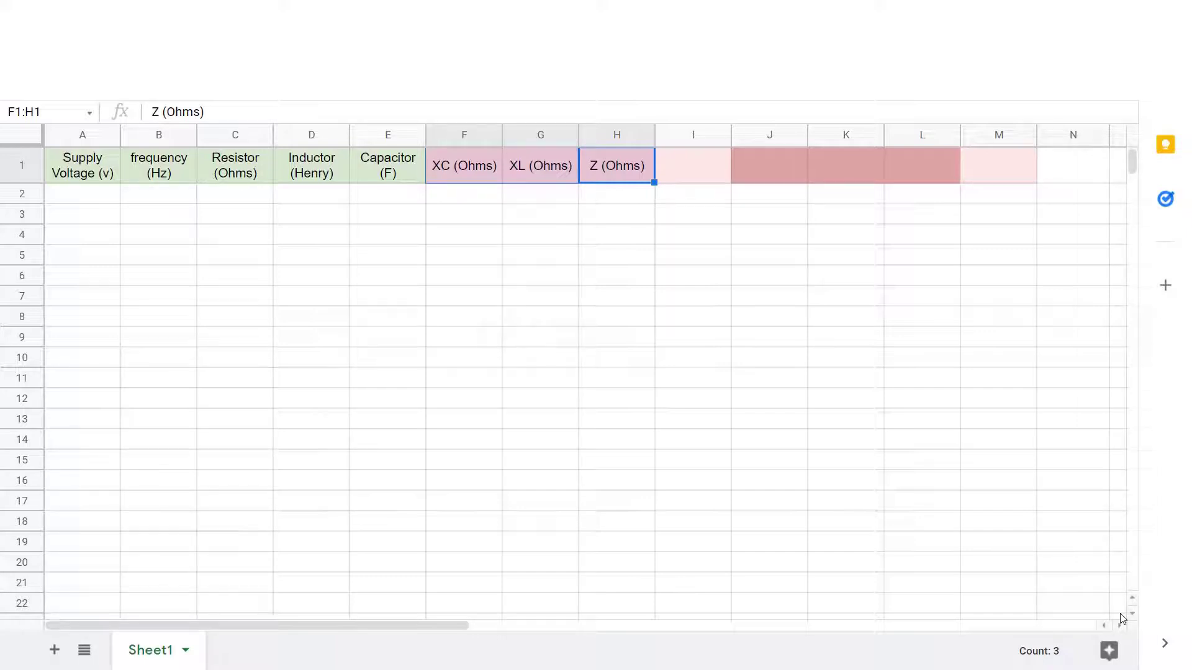
- Redo the I (Amps), VR, VL and VC (v) headings in row 1
{"action": "key", "text": "ctrl+y"}
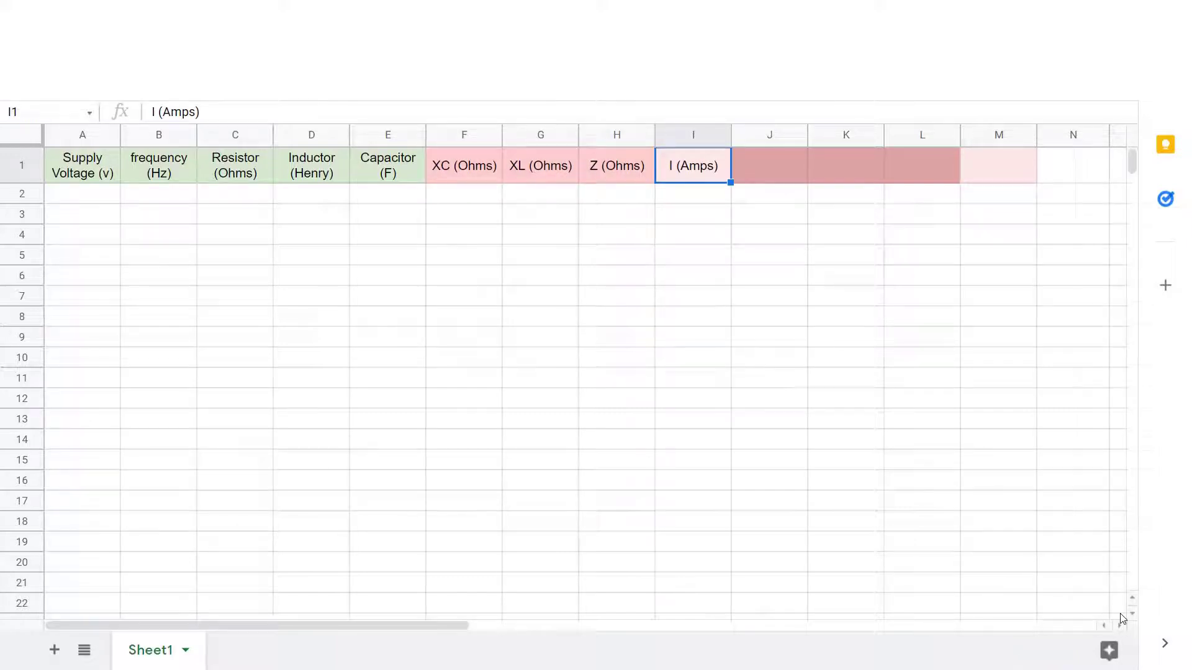
{"action": "key", "text": "ctrl+y"}
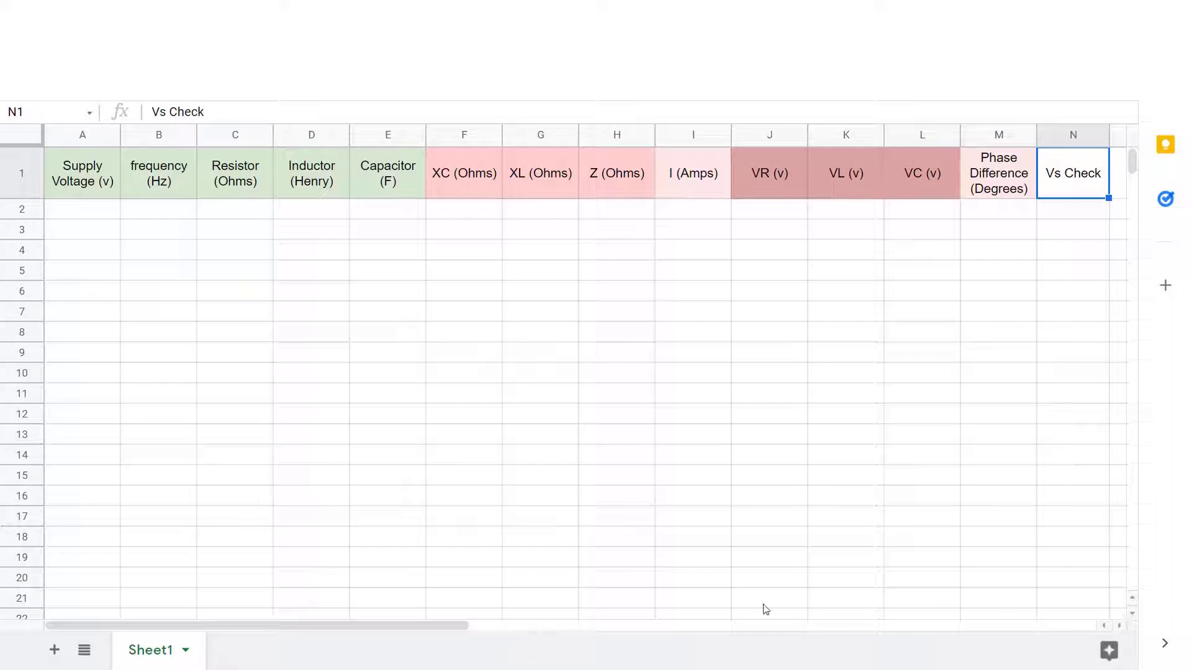
- Fill A2:E2 with 100 V, 500 Hz, 1000 ohms, 0.33 H and 1E-06 F
{"action": "left_click", "coordinate": [103, 211]}
{"action": "type", "text": "100"}
{"action": "key", "text": "Tab"}
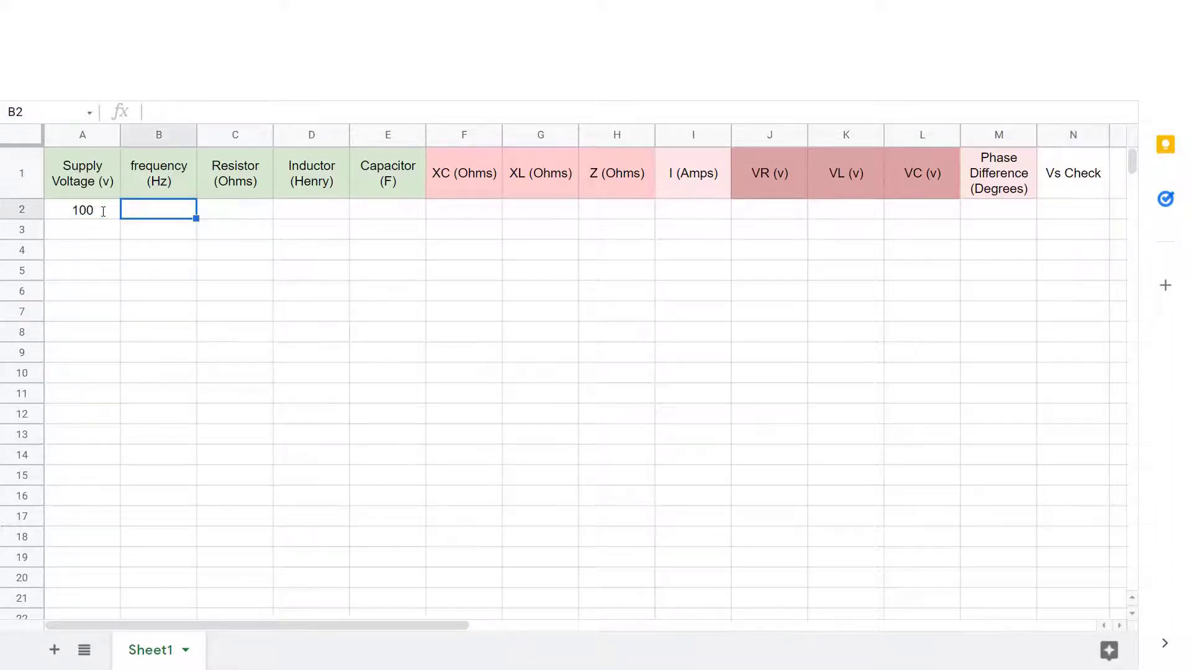
{"action": "type", "text": "500"}
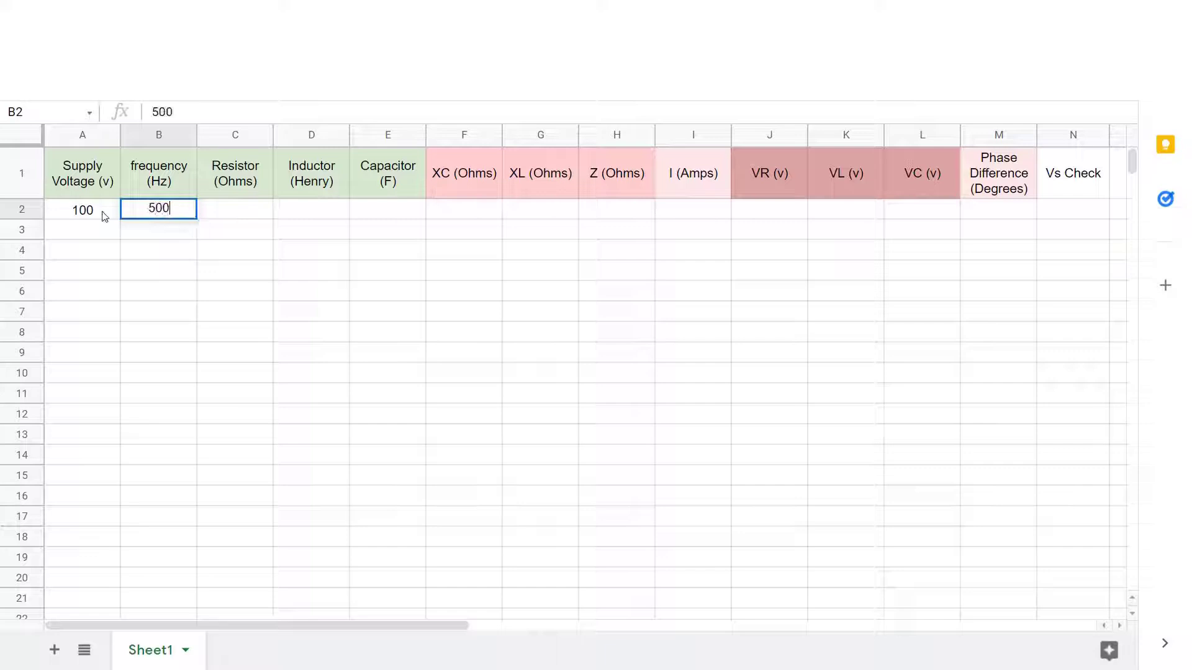
{"action": "left_click", "coordinate": [213, 218]}
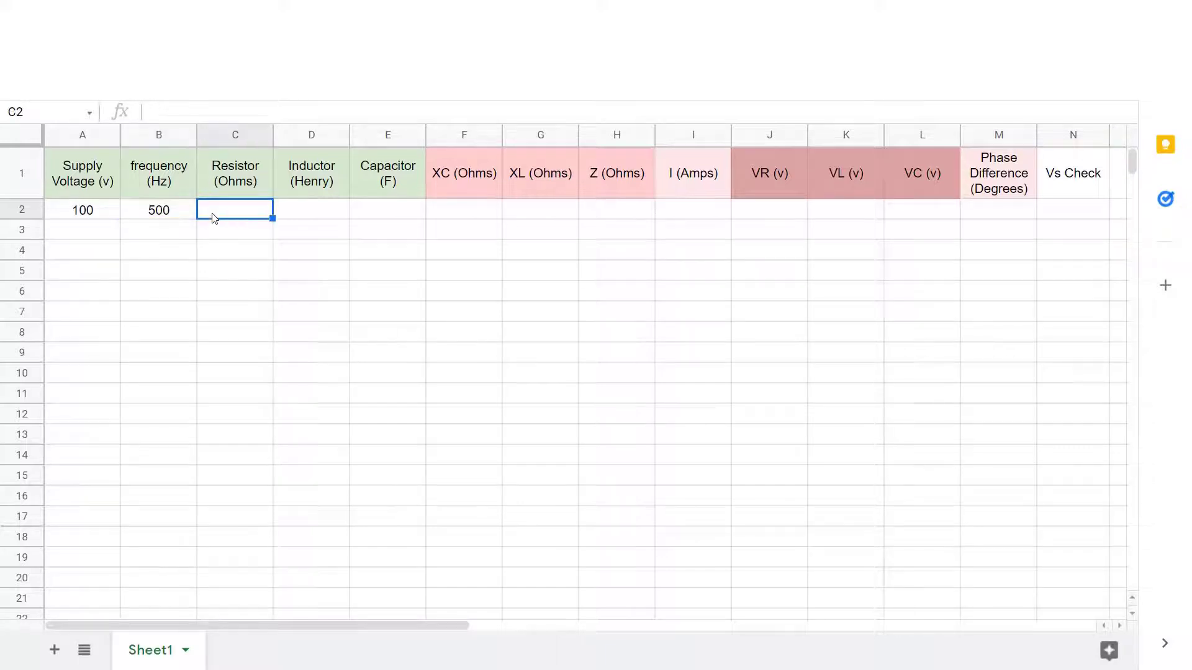
{"action": "type", "text": "1000"}
{"action": "key", "text": "Tab"}
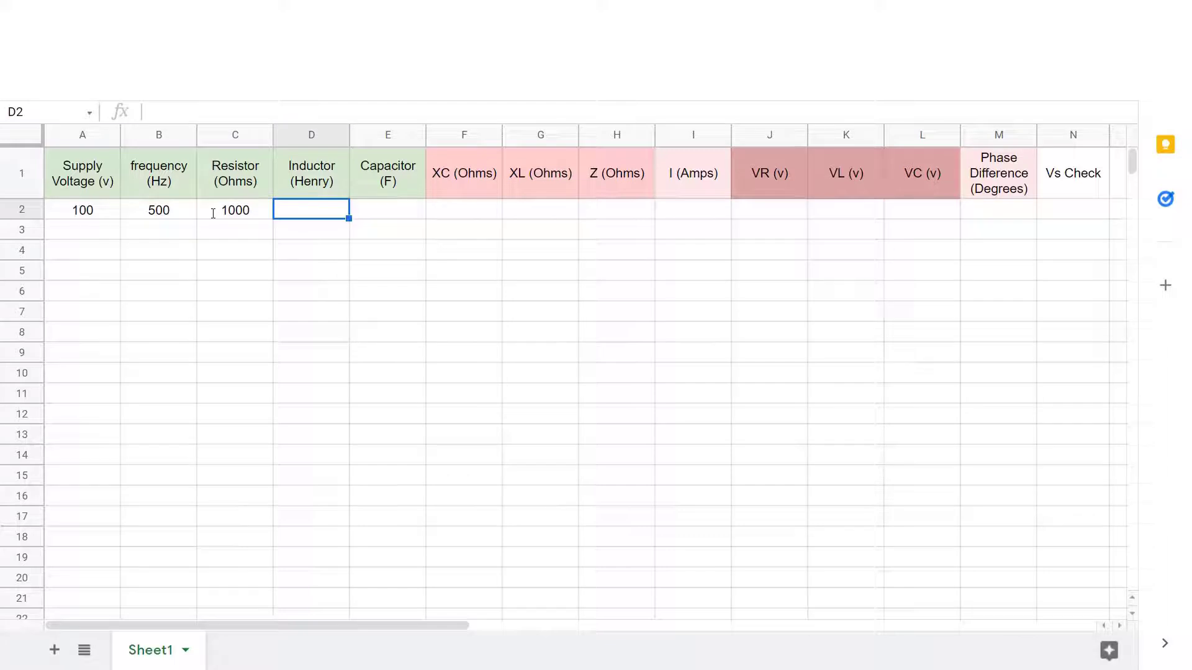
{"action": "type", "text": "0.33"}
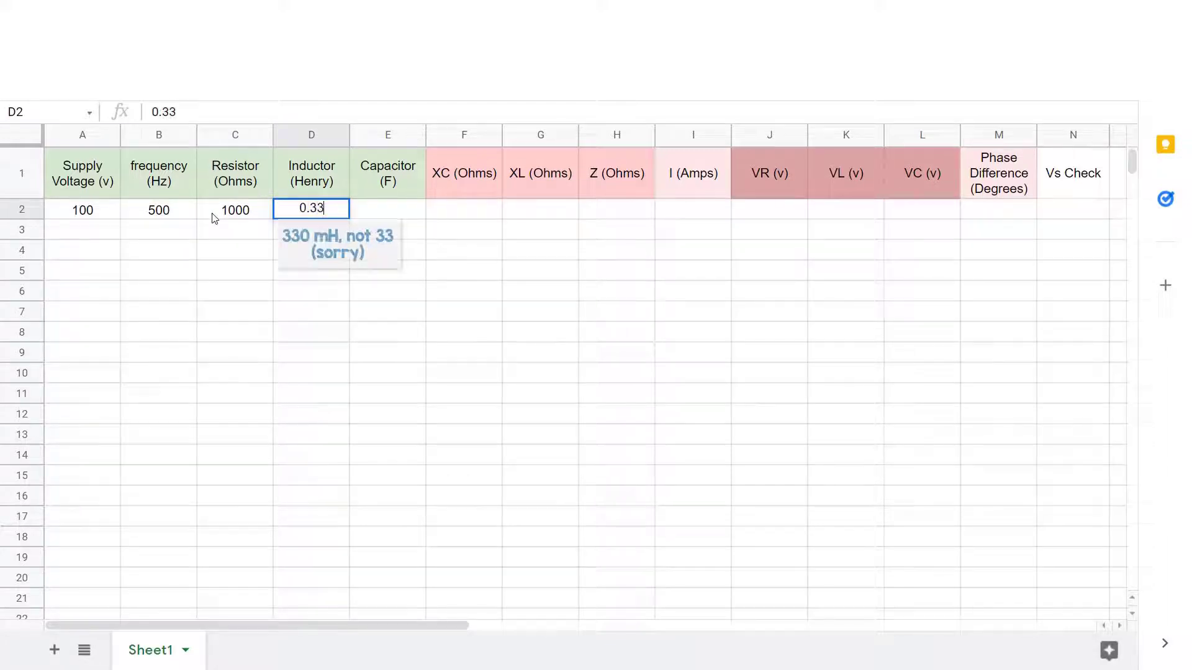
{"action": "key", "text": "Tab"}
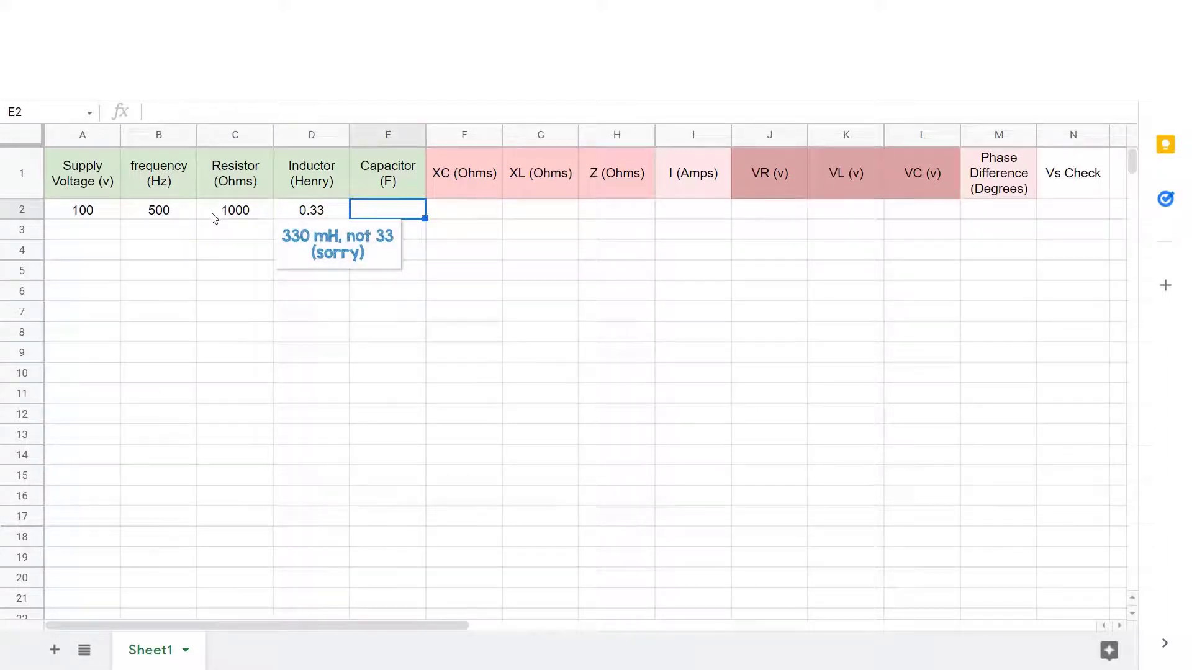
{"action": "type", "text": "1E-06"}
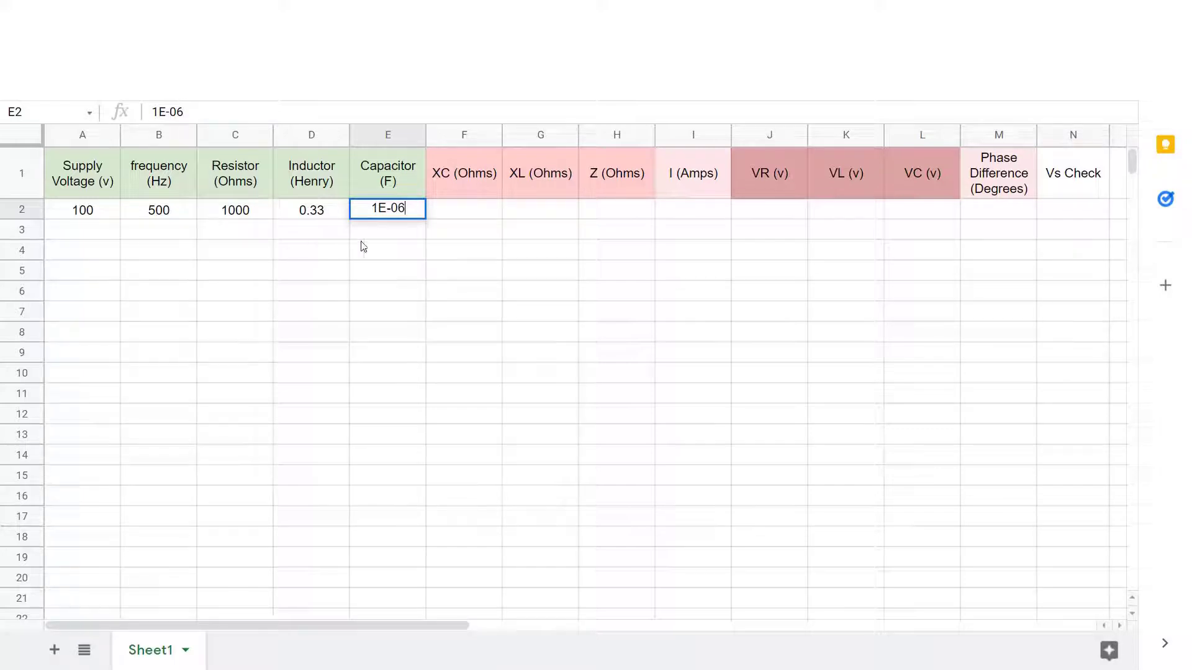
{"action": "key", "text": "Return"}
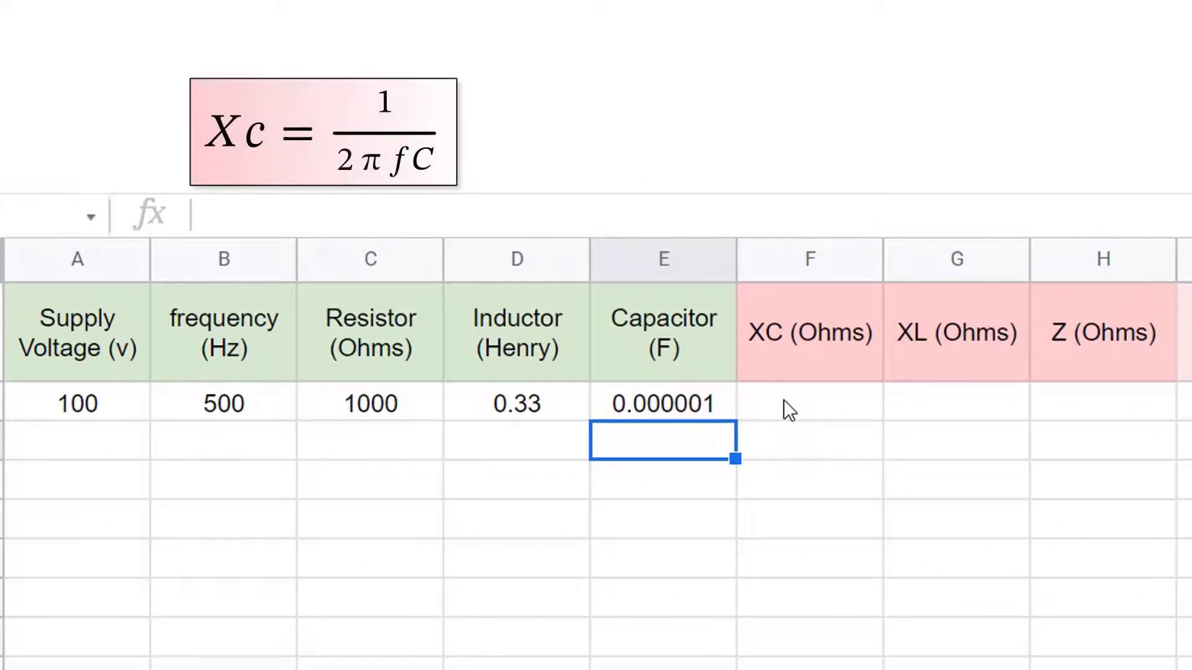
- Enter =1/(2*pi()*B2*E2) in F2 so XC shows 318.310 ohms
{"action": "left_click", "coordinate": [783, 401]}
{"action": "left_click", "coordinate": [668, 217]}
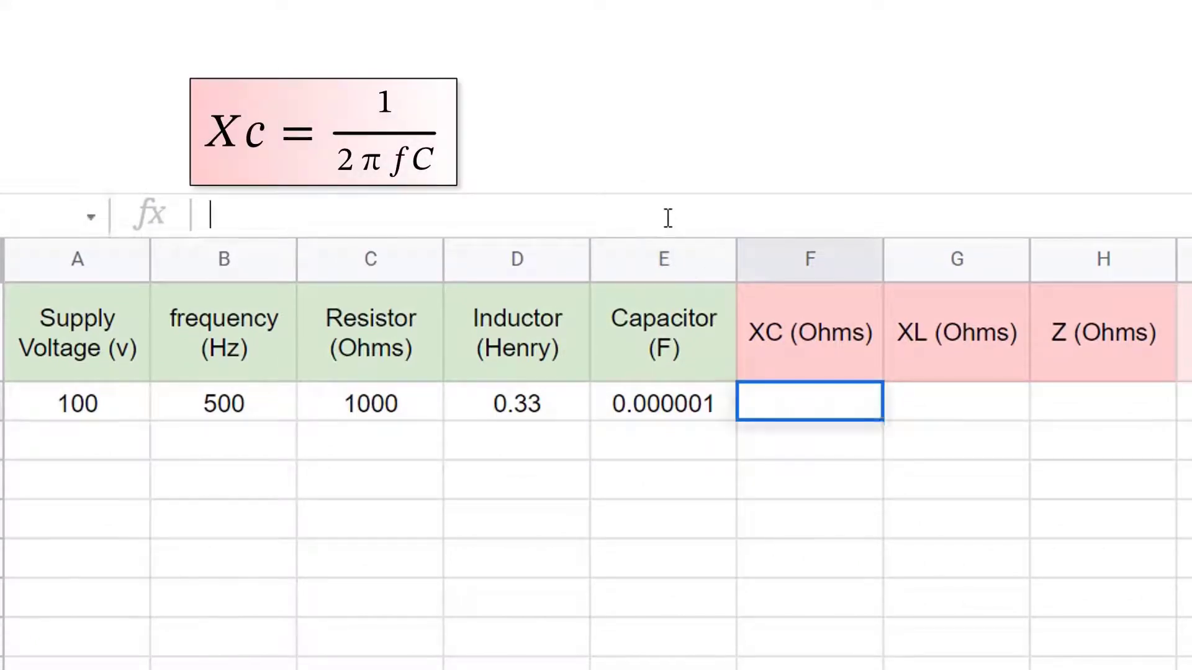
{"action": "type", "text": "=1/"}
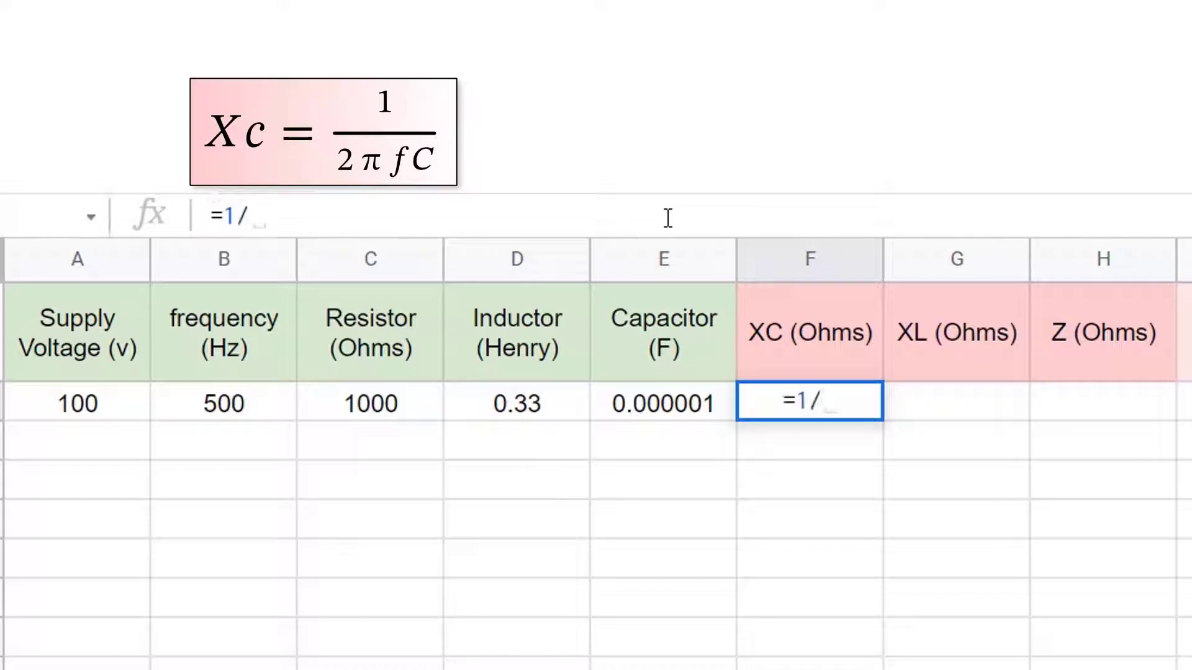
{"action": "type", "text": "(2"}
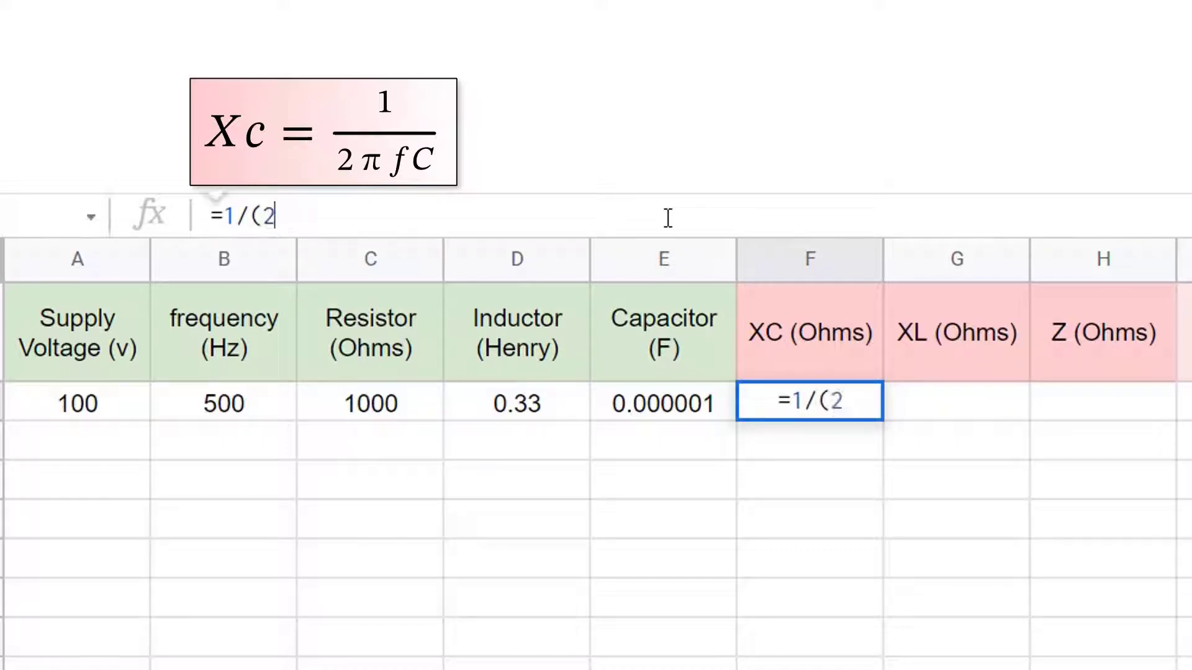
{"action": "type", "text": "*"}
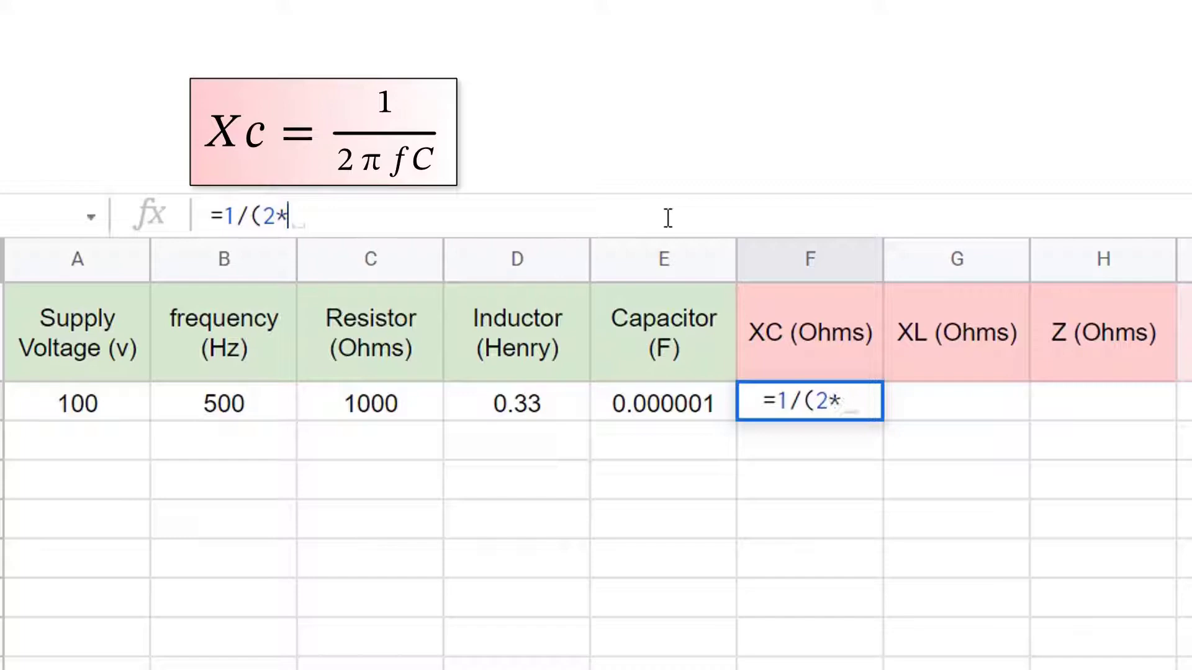
{"action": "type", "text": "pi()"}
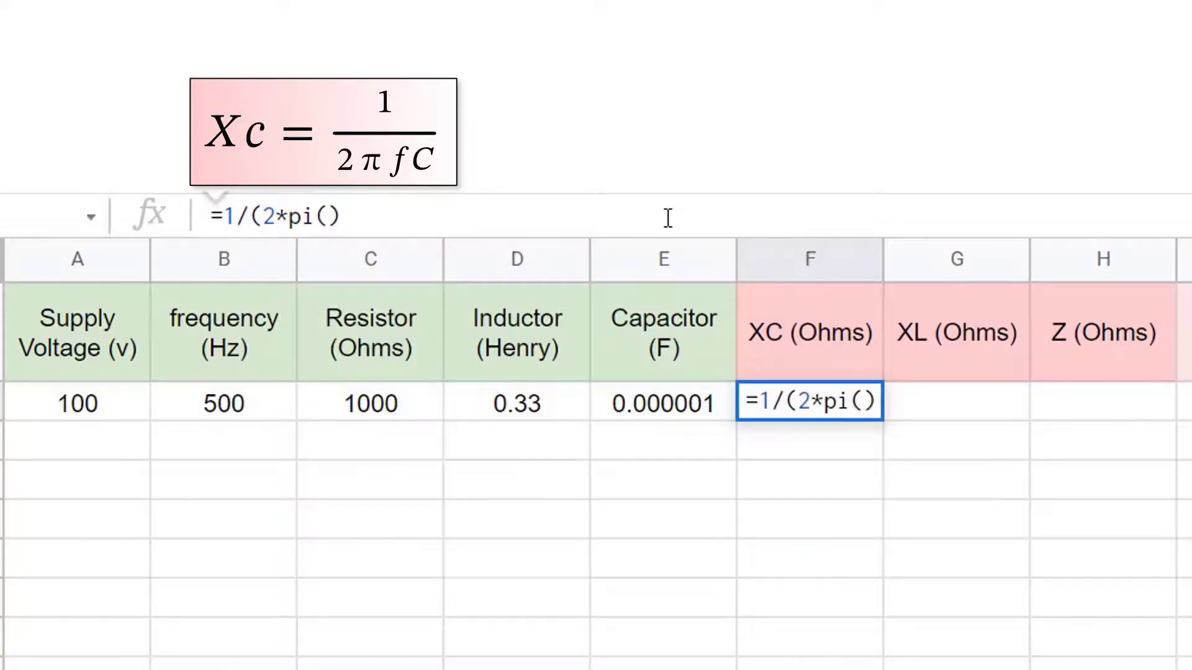
{"action": "type", "text": "*"}
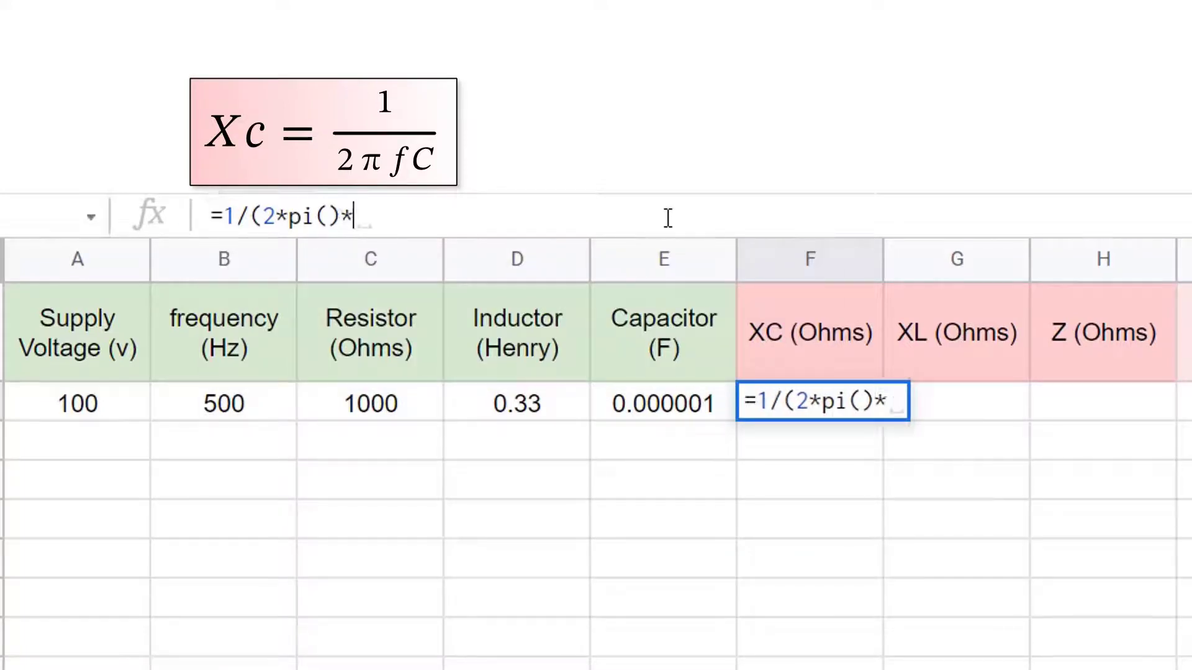
{"action": "left_click", "coordinate": [256, 408]}
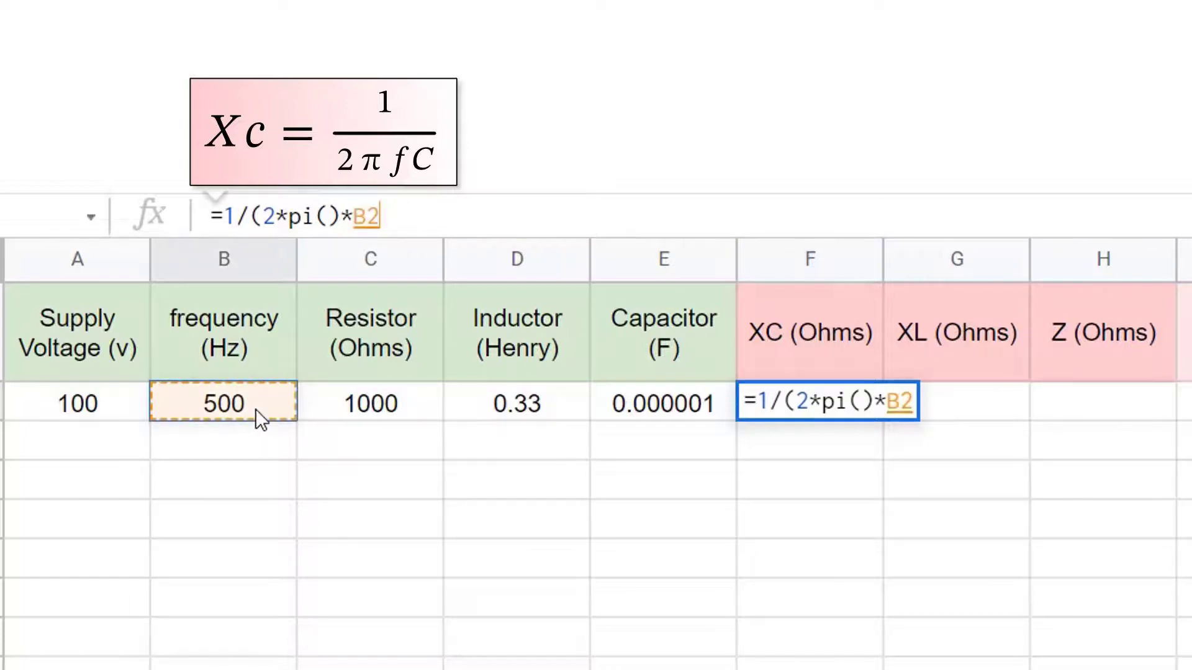
{"action": "type", "text": "*"}
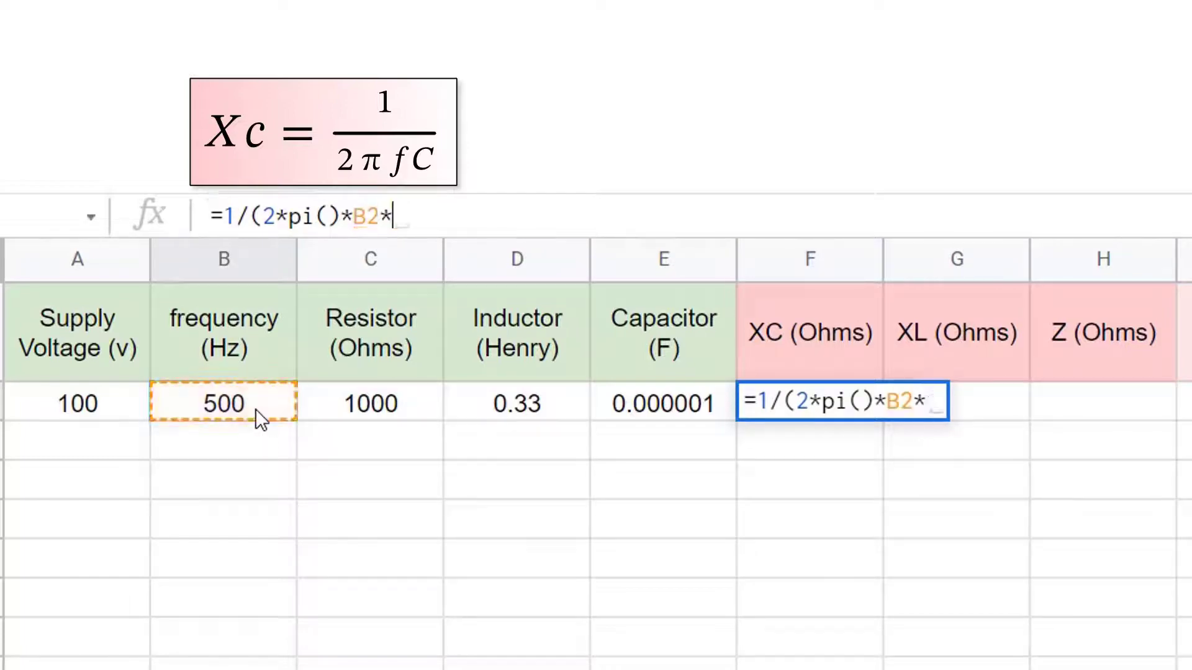
{"action": "left_click", "coordinate": [650, 404]}
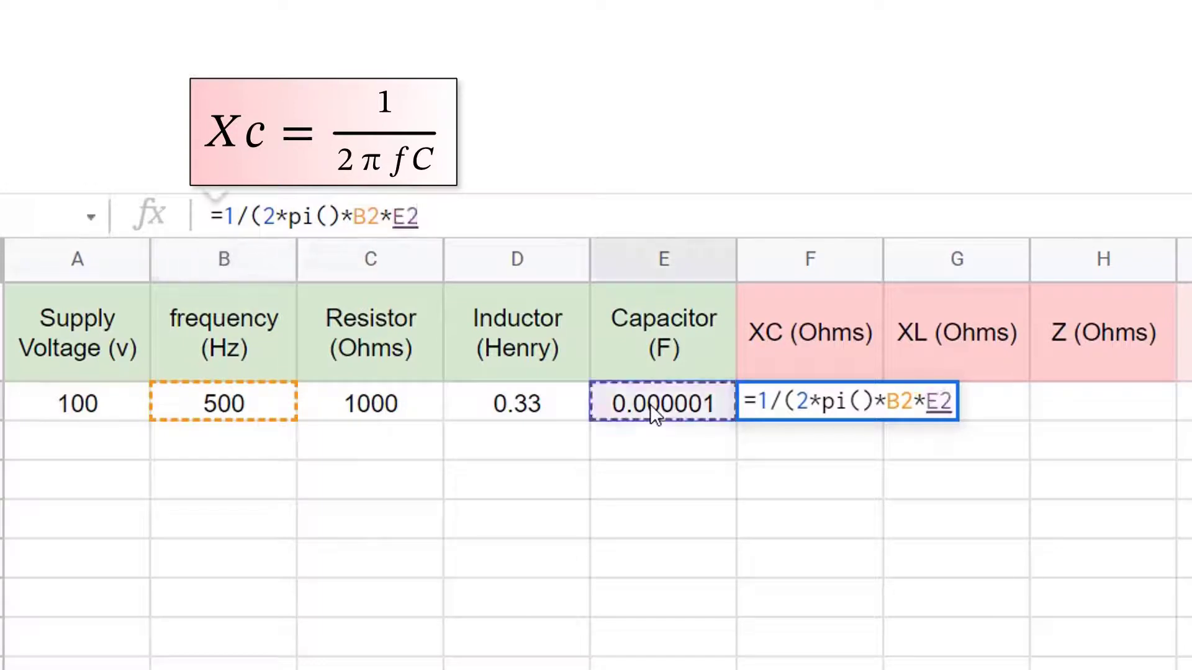
{"action": "type", "text": ")"}
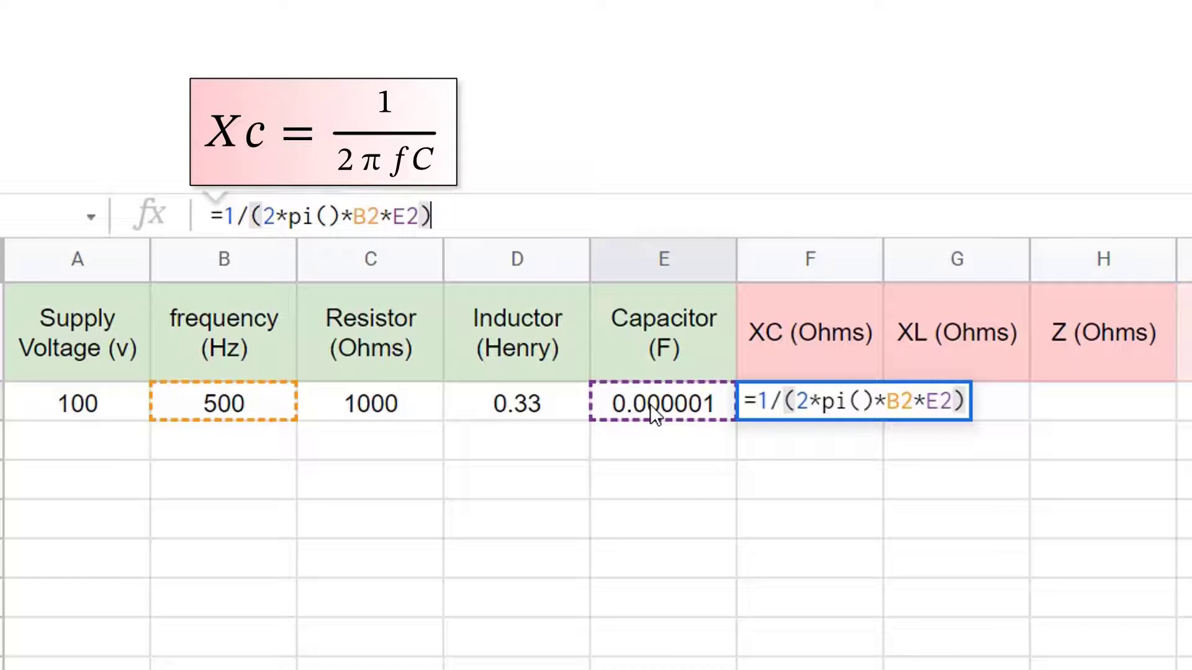
{"action": "key", "text": "Return"}
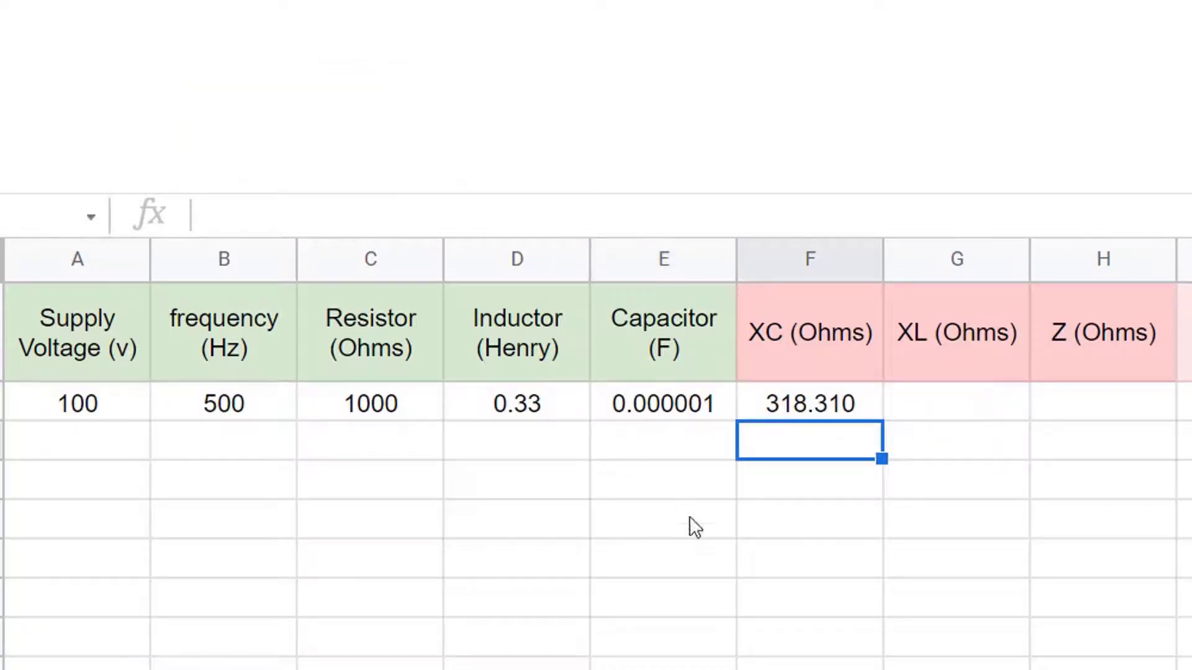
- Enter =2*pi()*B2*D2 in G2 so XL shows 1036.726
{"action": "left_click", "coordinate": [958, 414]}
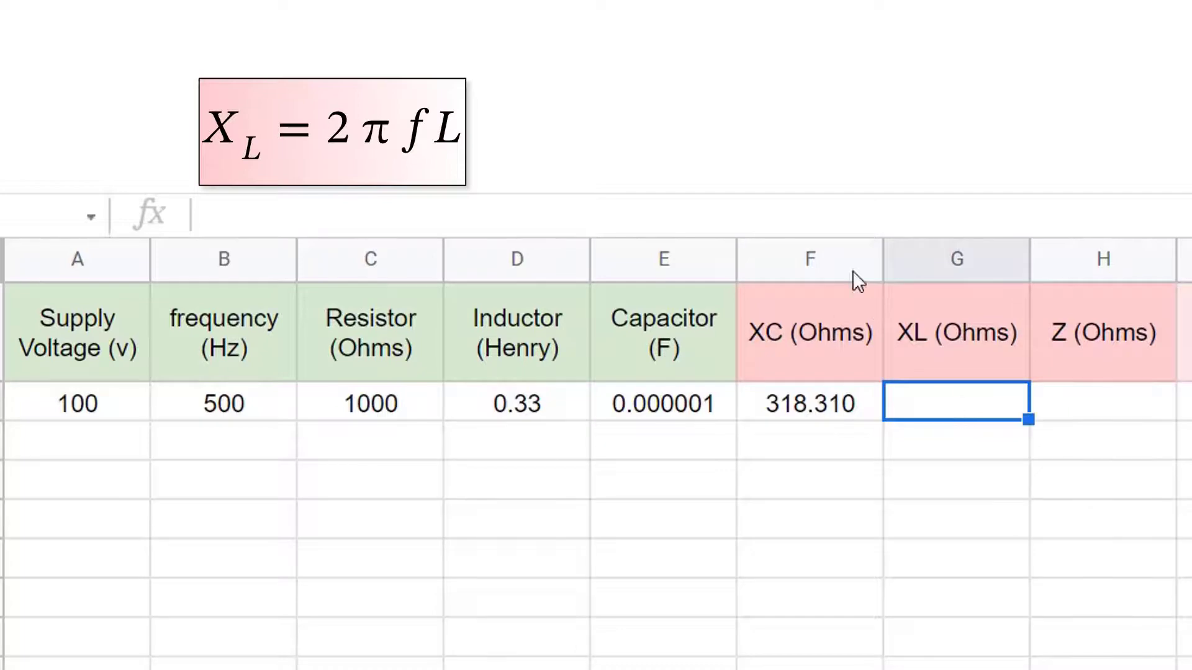
{"action": "left_click", "coordinate": [818, 215]}
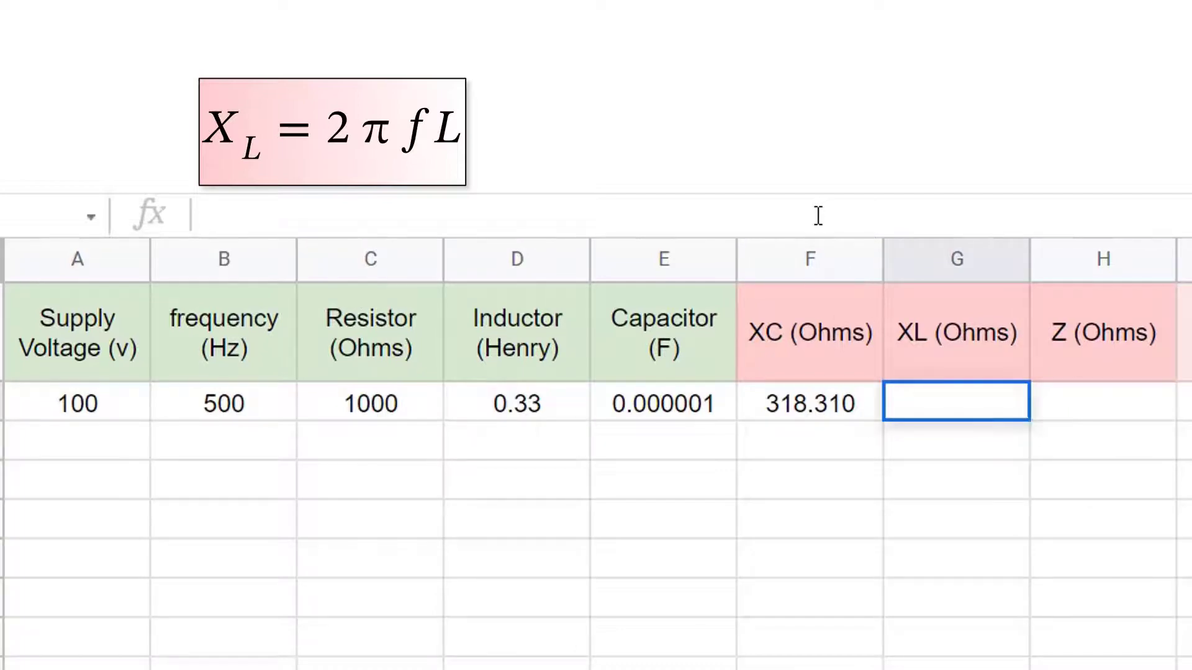
{"action": "type", "text": "=2"}
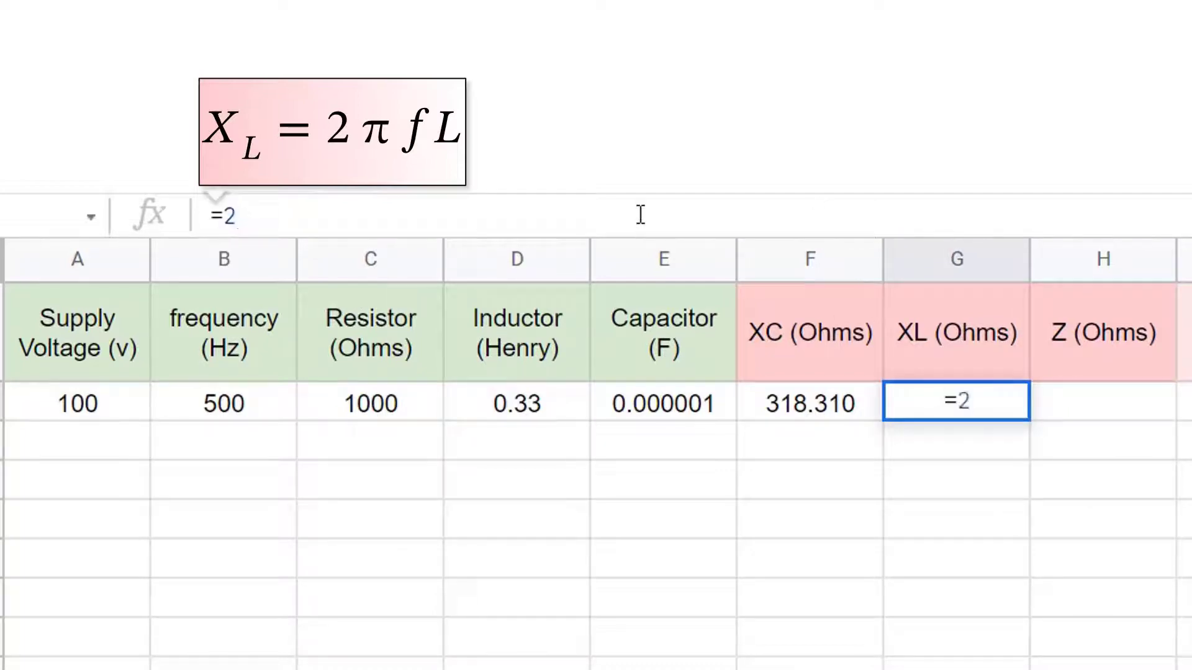
{"action": "type", "text": "*pi"}
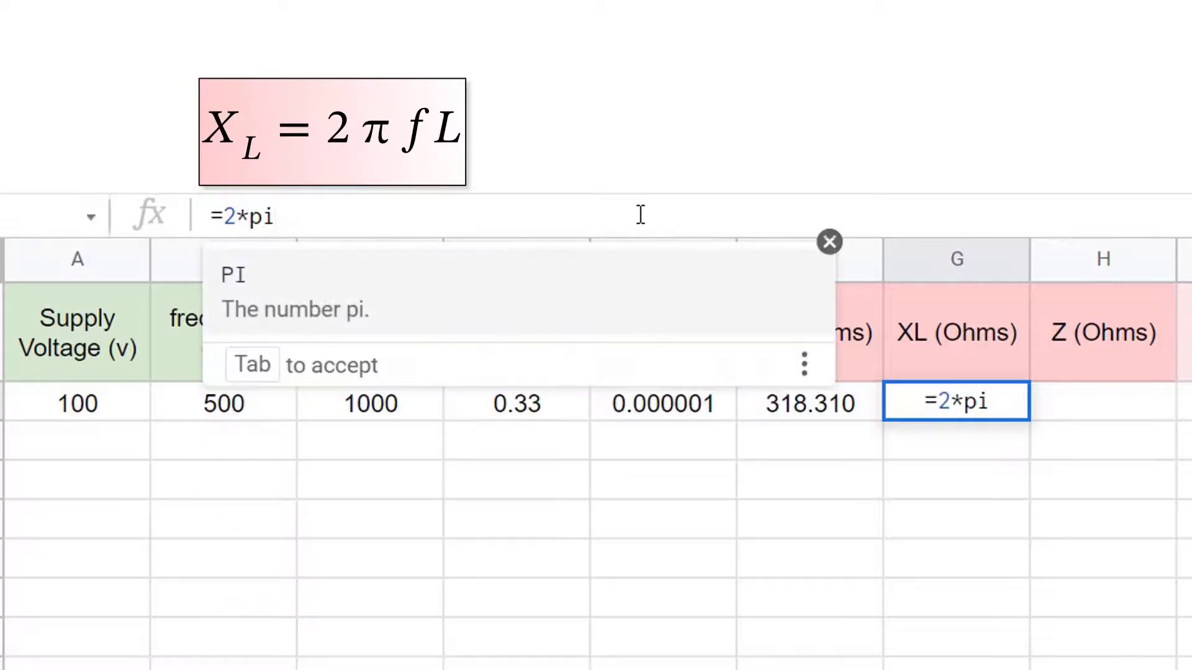
{"action": "type", "text": "()*"}
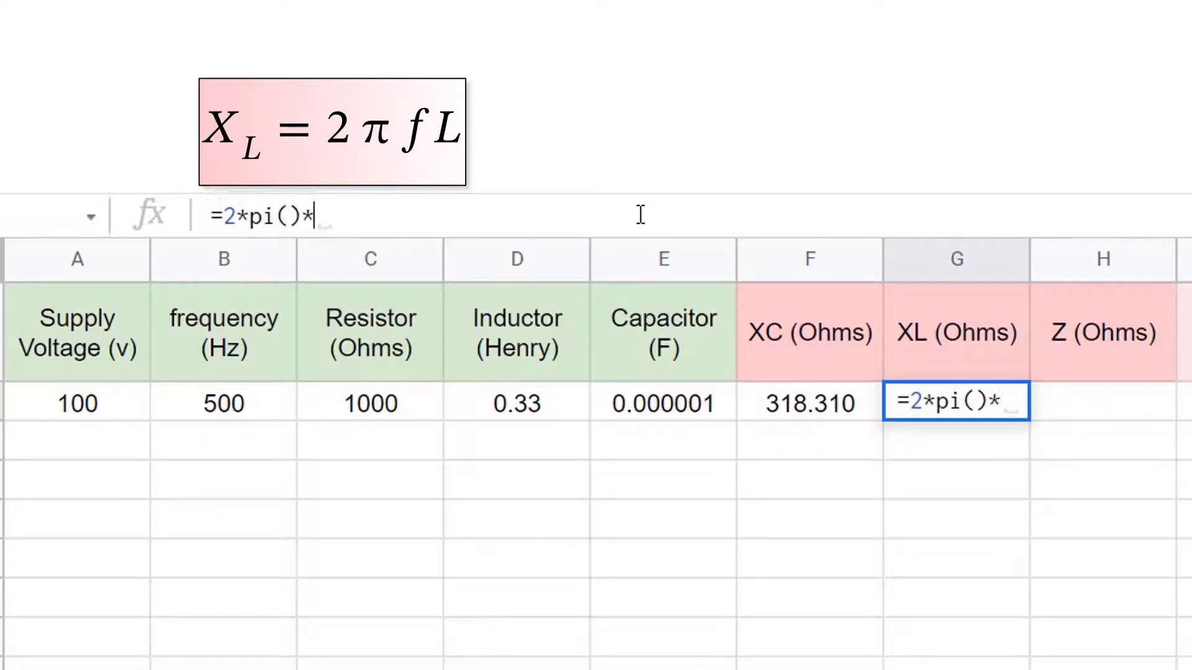
{"action": "left_click", "coordinate": [221, 404]}
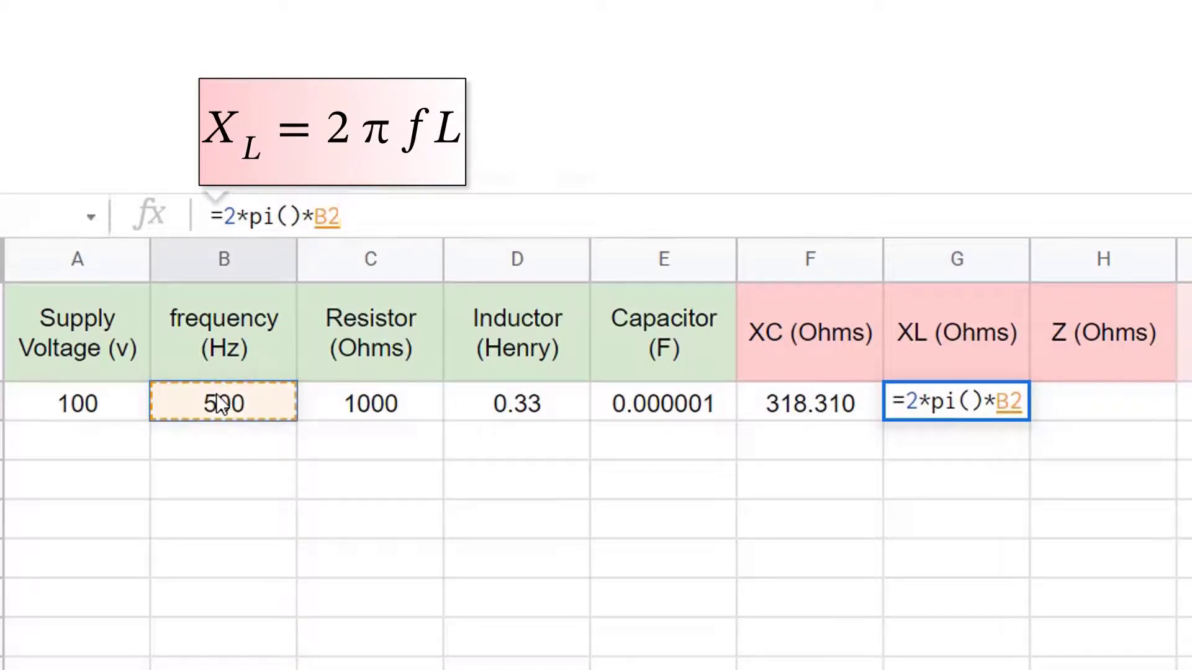
{"action": "type", "text": "*"}
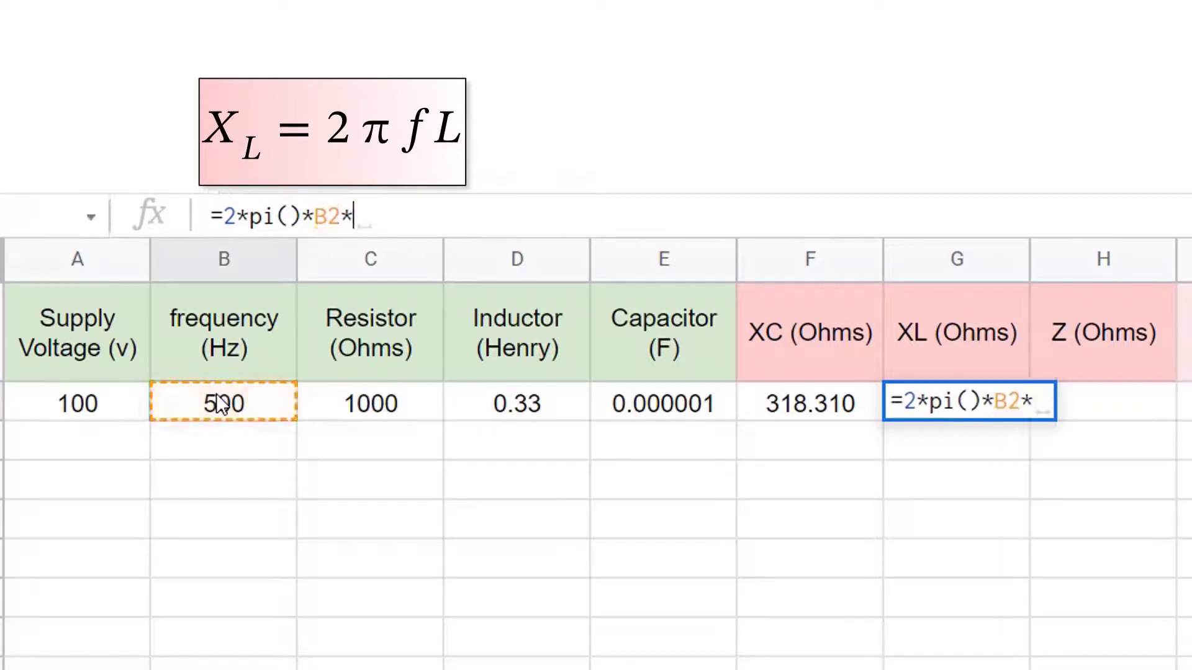
{"action": "left_click", "coordinate": [483, 400]}
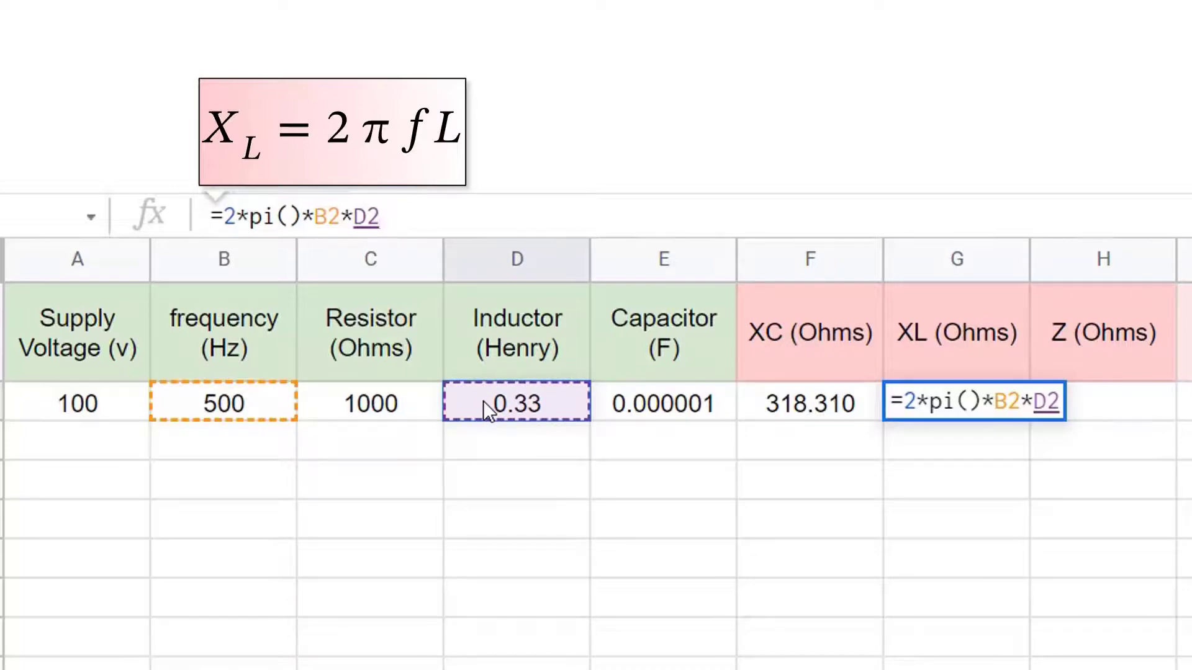
{"action": "key", "text": "Return"}
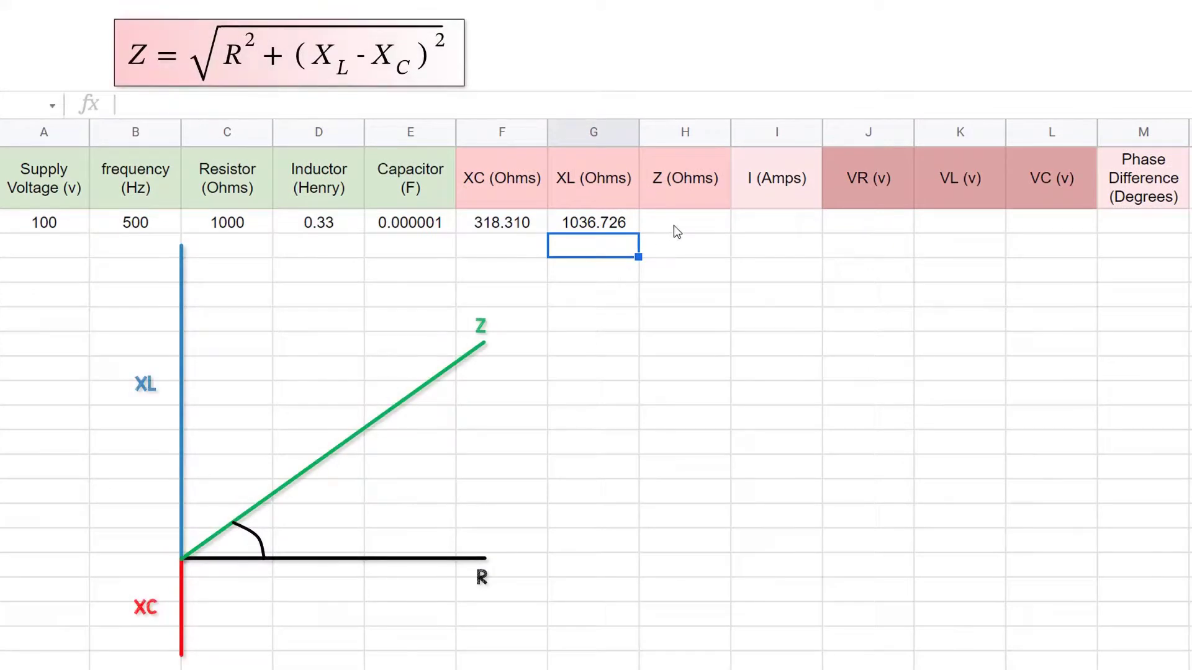
- Type the impedance formula =sqrt(C2^2+(G2-F2)^2 into H2
{"action": "left_click", "coordinate": [676, 229]}
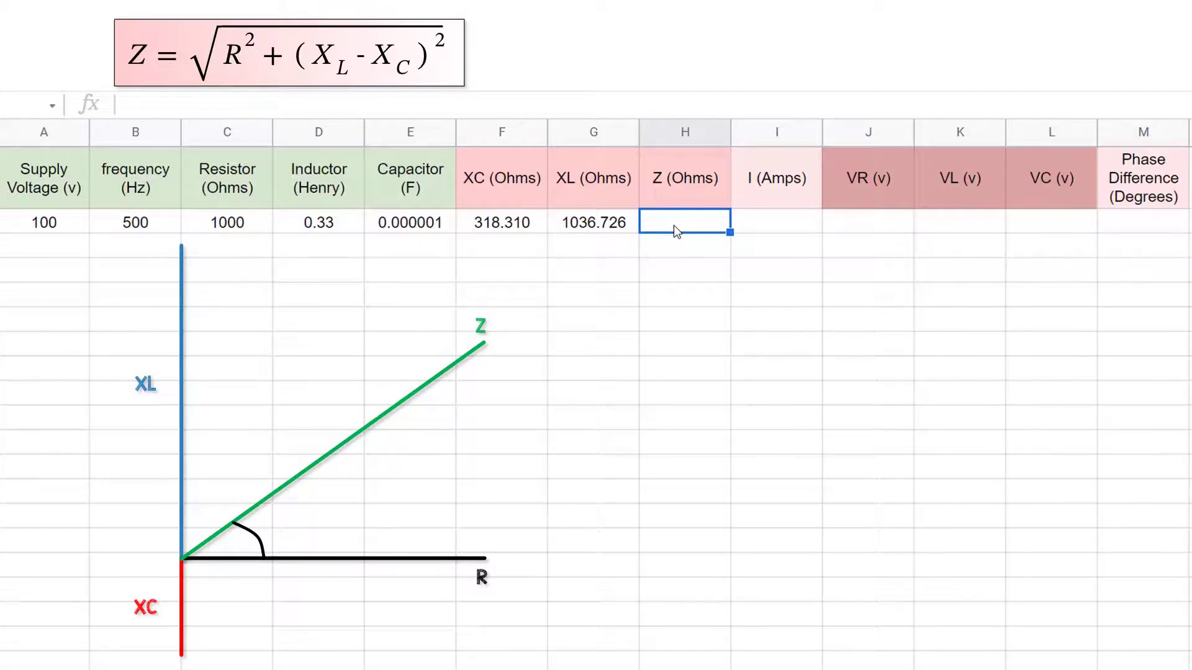
{"action": "left_click", "coordinate": [636, 106]}
{"action": "type", "text": "="}
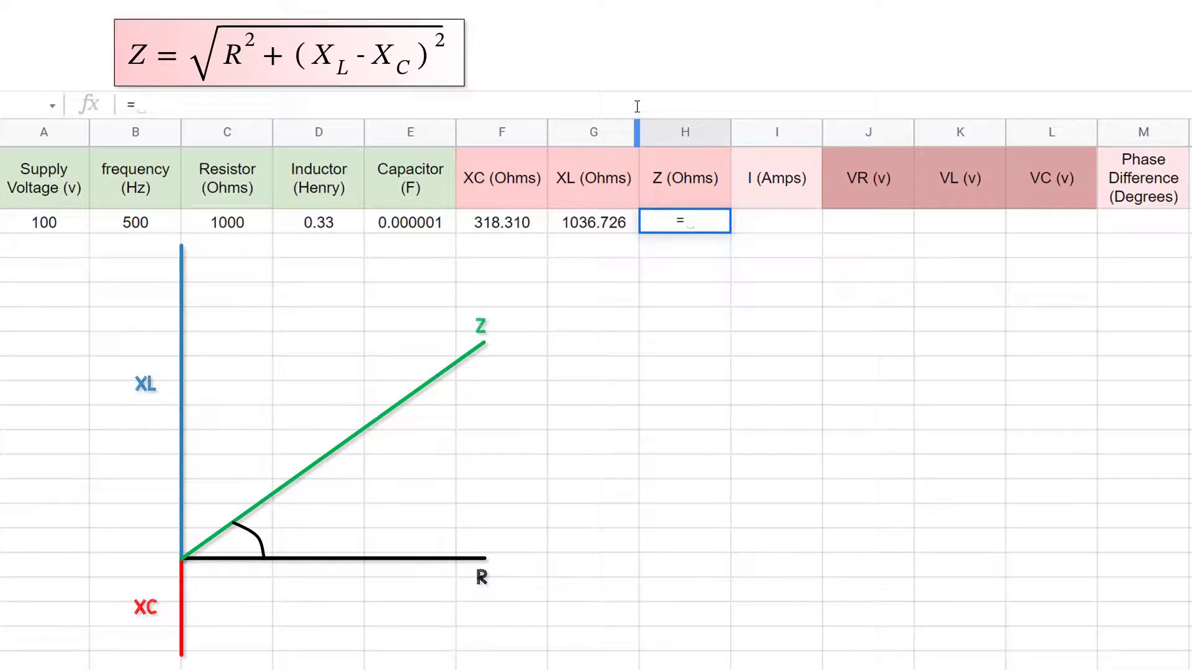
{"action": "type", "text": "sqrt"}
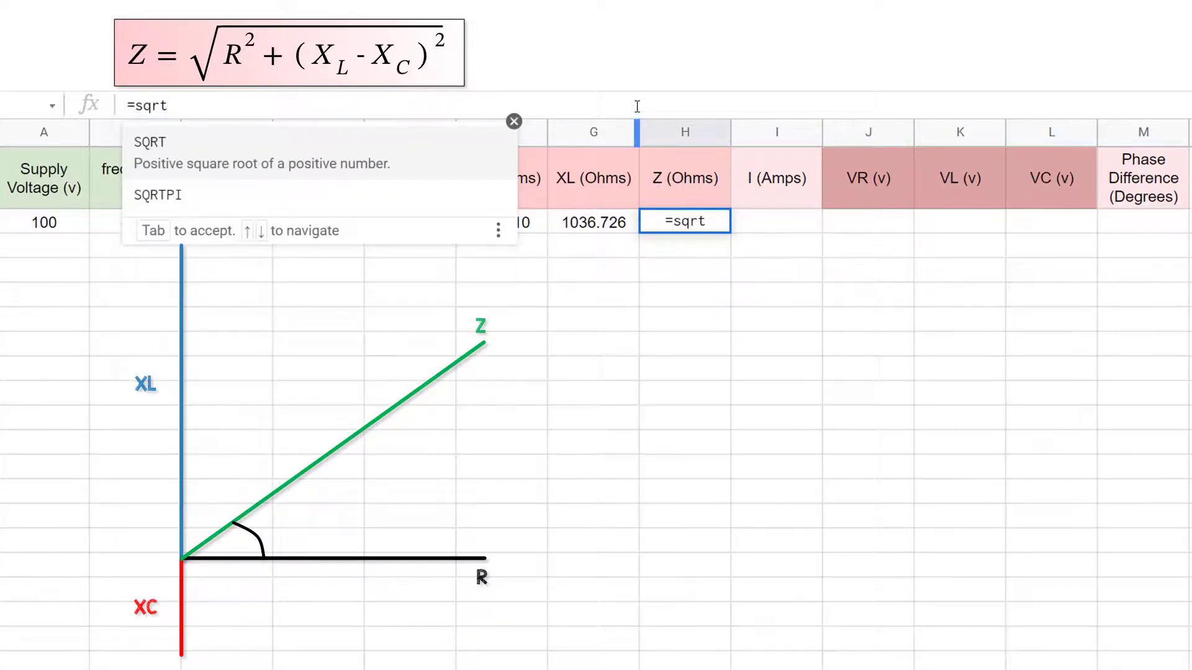
{"action": "type", "text": "("}
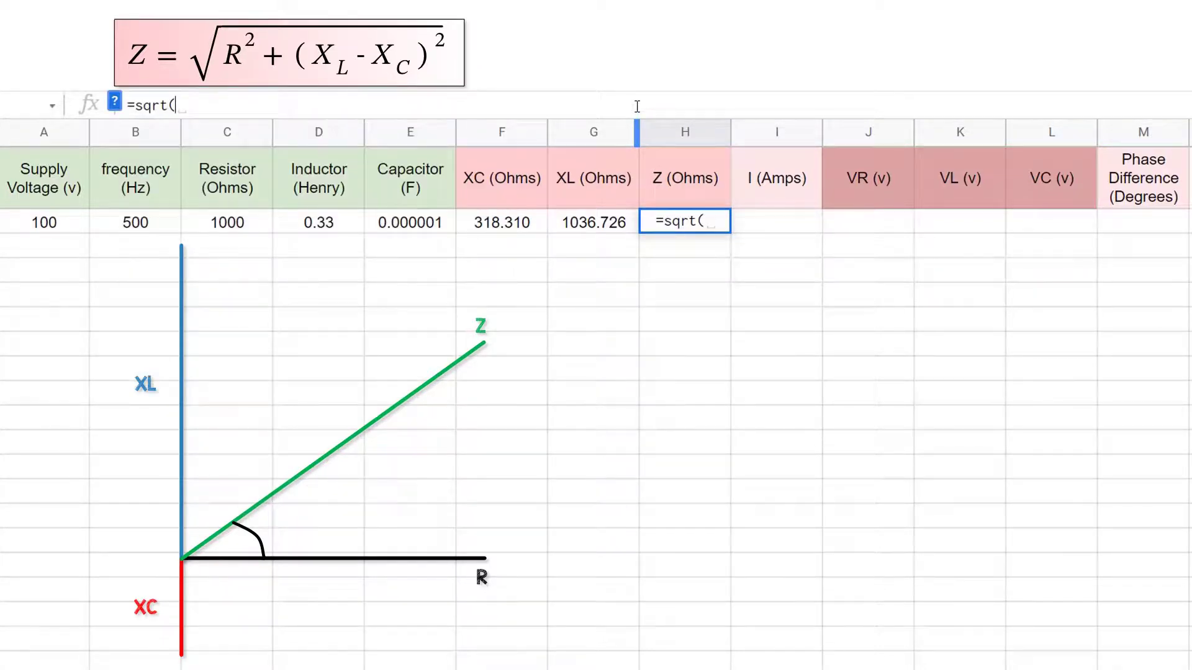
{"action": "left_click", "coordinate": [252, 222]}
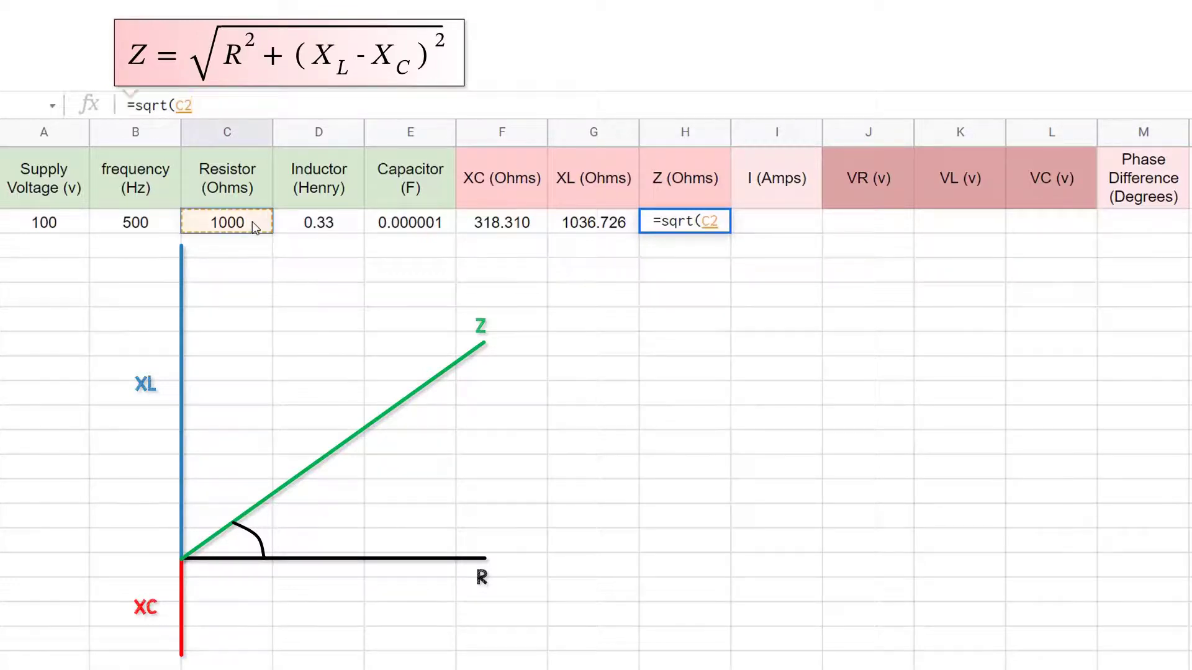
{"action": "type", "text": "^2"}
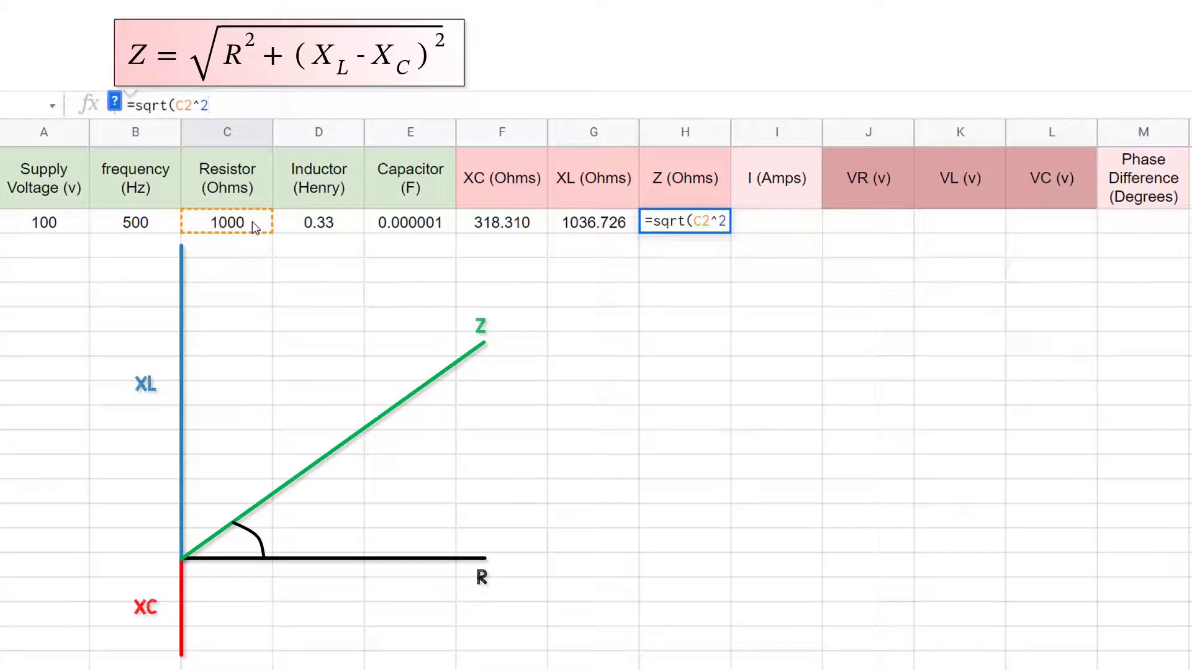
{"action": "type", "text": "+("}
{"action": "left_click", "coordinate": [565, 224]}
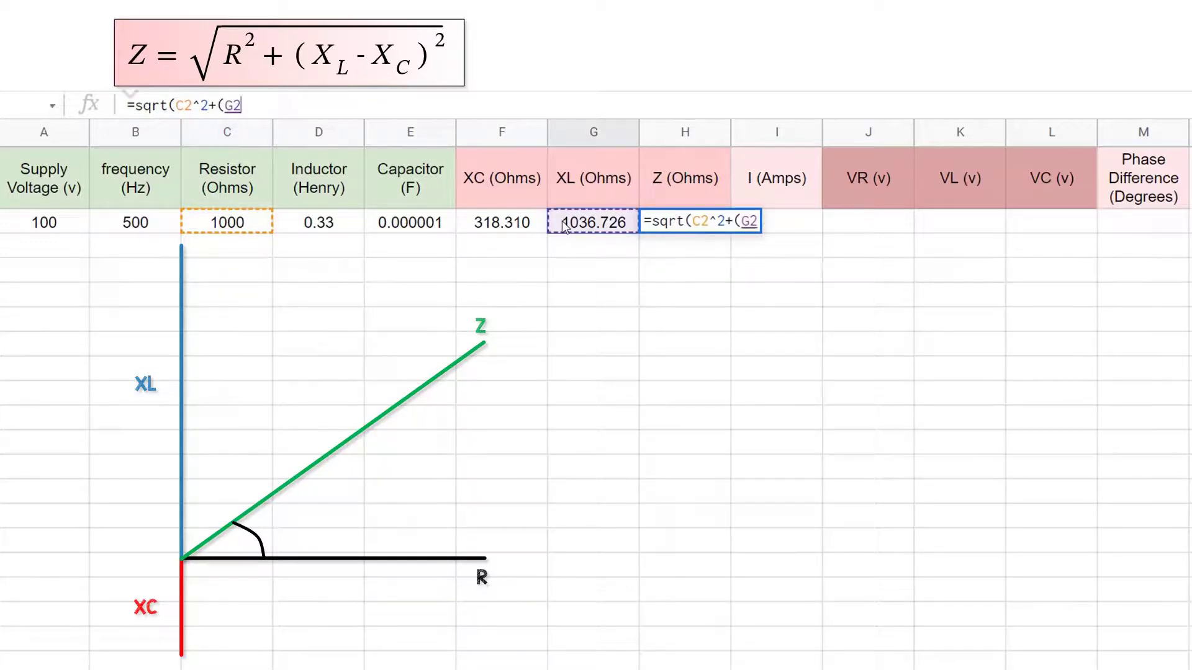
{"action": "type", "text": "-"}
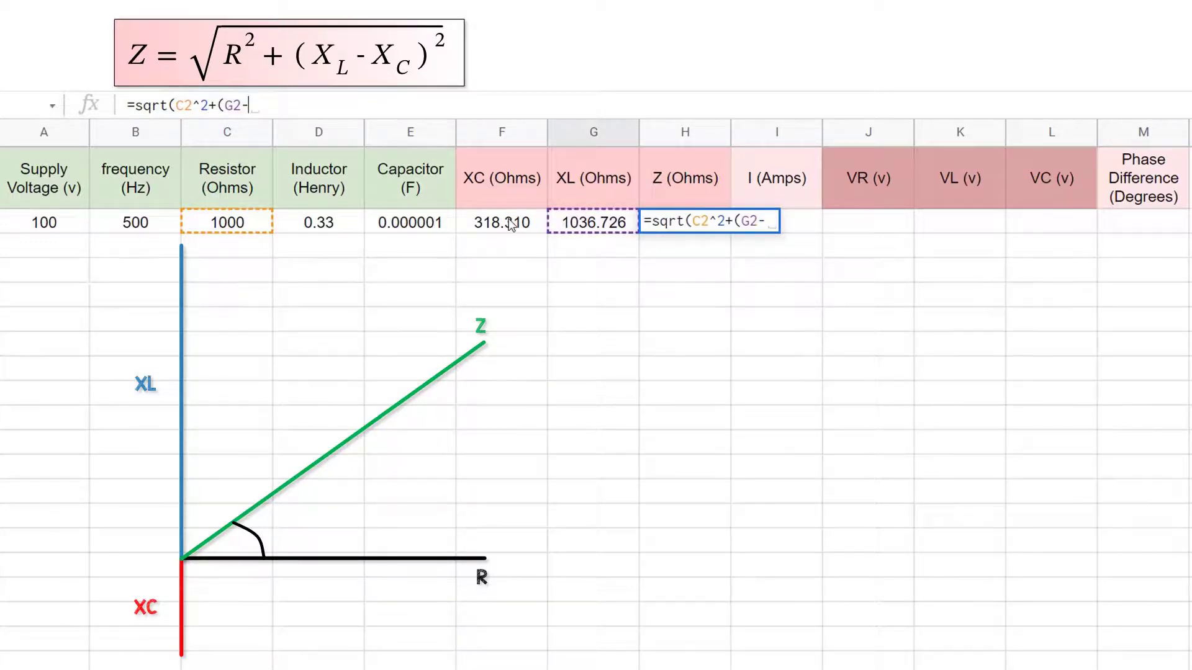
{"action": "left_click", "coordinate": [510, 225]}
{"action": "type", "text": ")^2"}
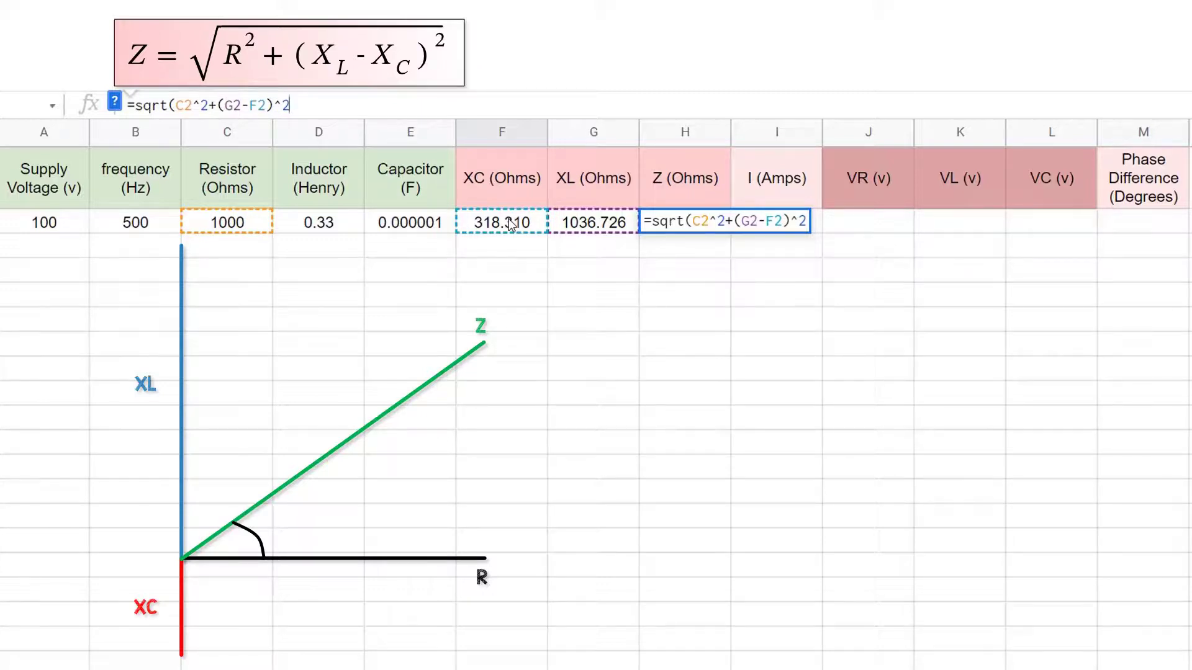
- Commit Z at 1231.309 and enter =A2/H2 in I2, giving 0.081 A
{"action": "key", "text": "Return"}
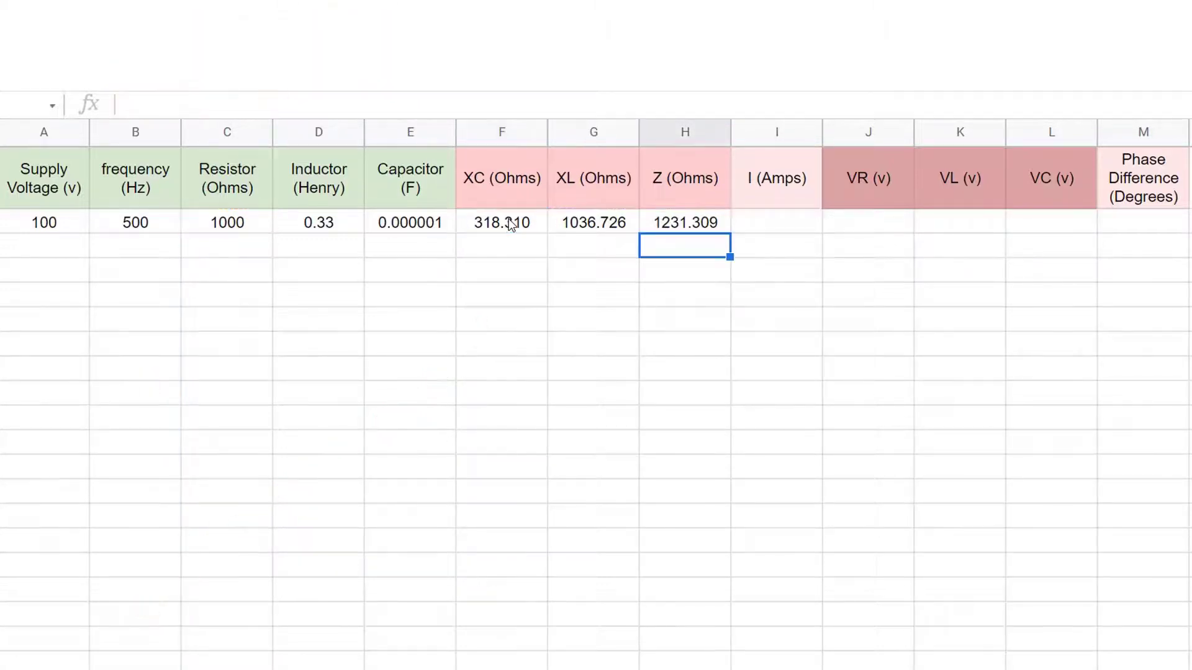
{"action": "left_click", "coordinate": [783, 222]}
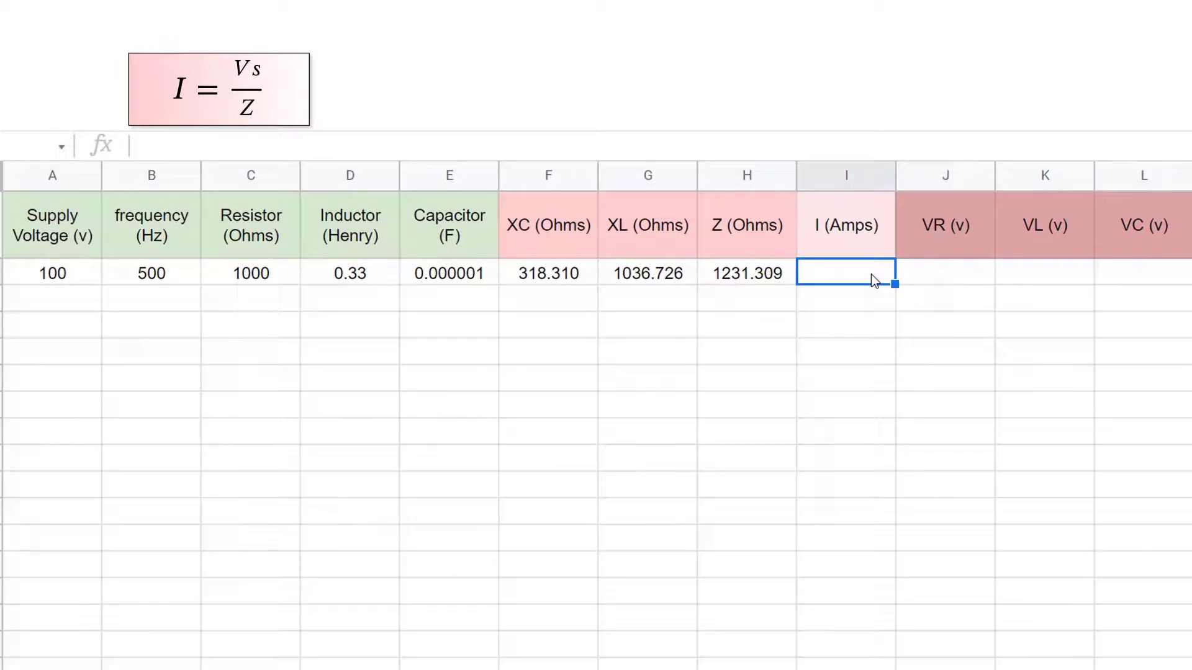
{"action": "left_click", "coordinate": [734, 147]}
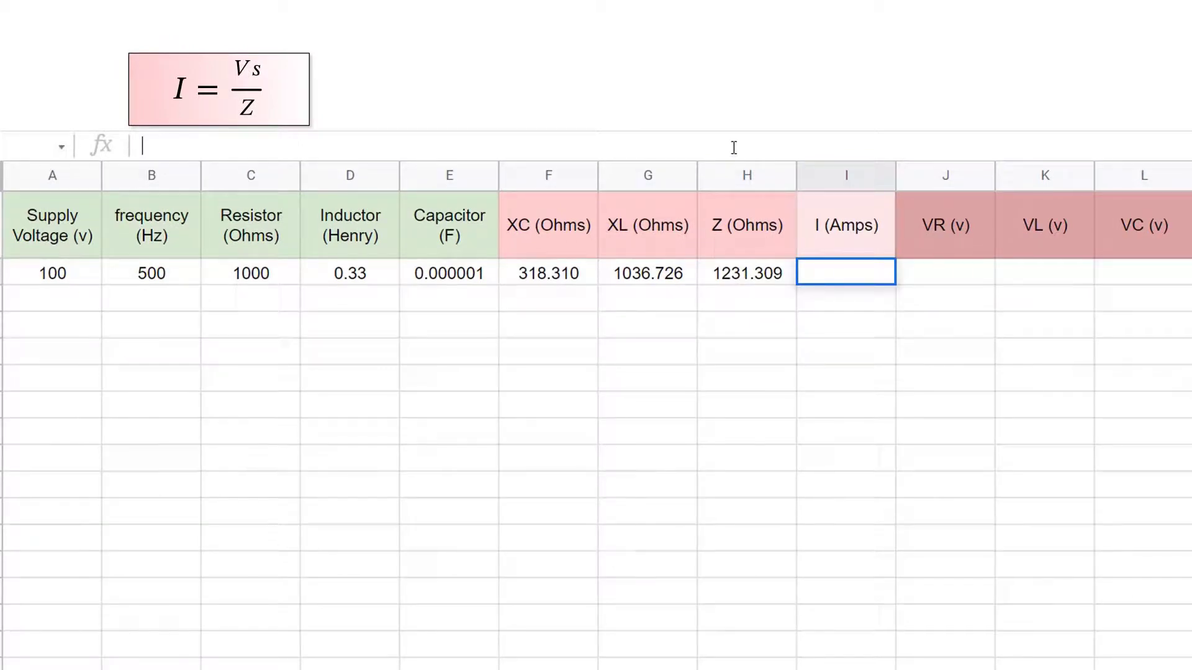
{"action": "type", "text": "="}
{"action": "left_click", "coordinate": [74, 273]}
{"action": "type", "text": "/"}
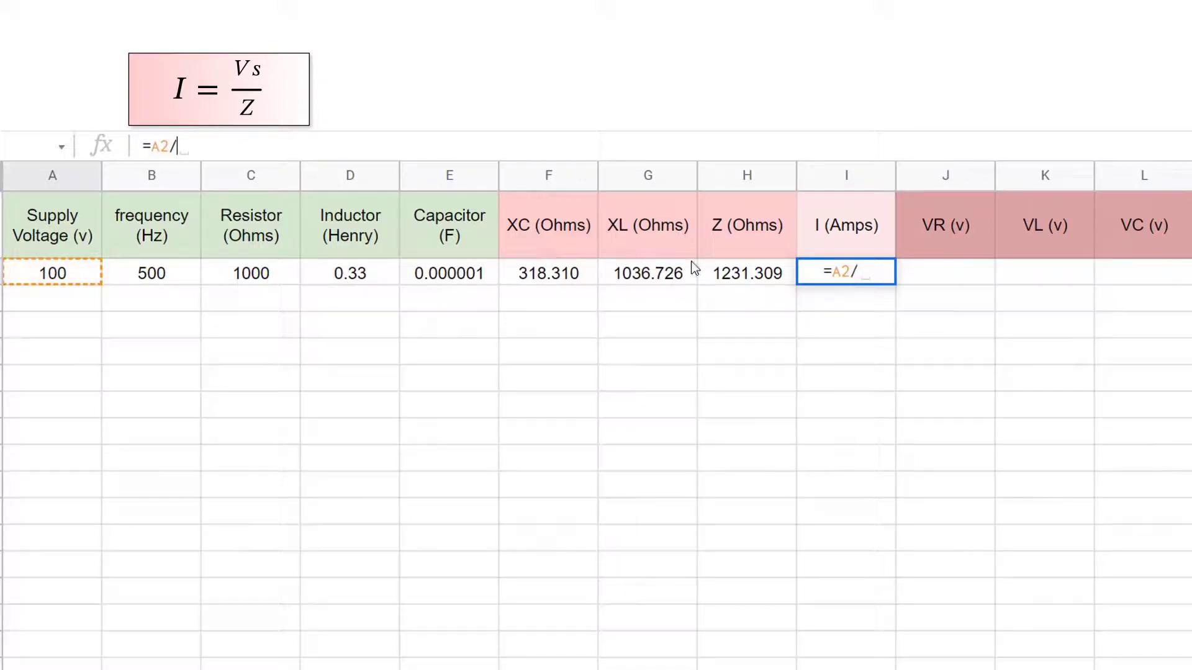
{"action": "left_click", "coordinate": [715, 274]}
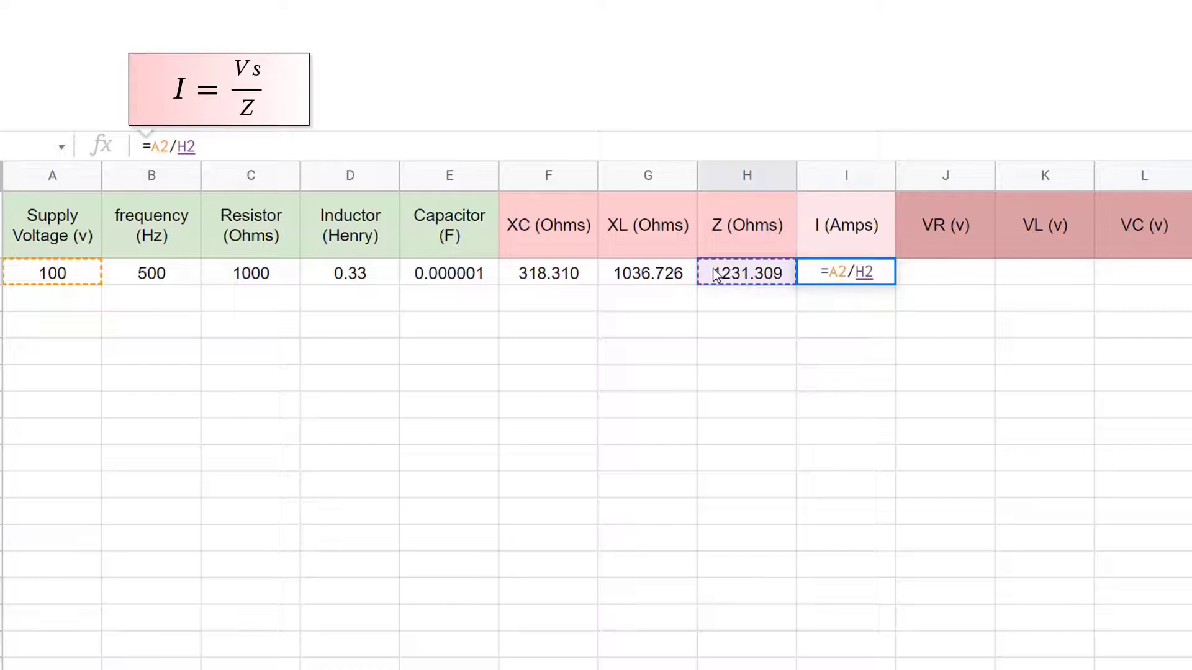
{"action": "key", "text": "Return"}
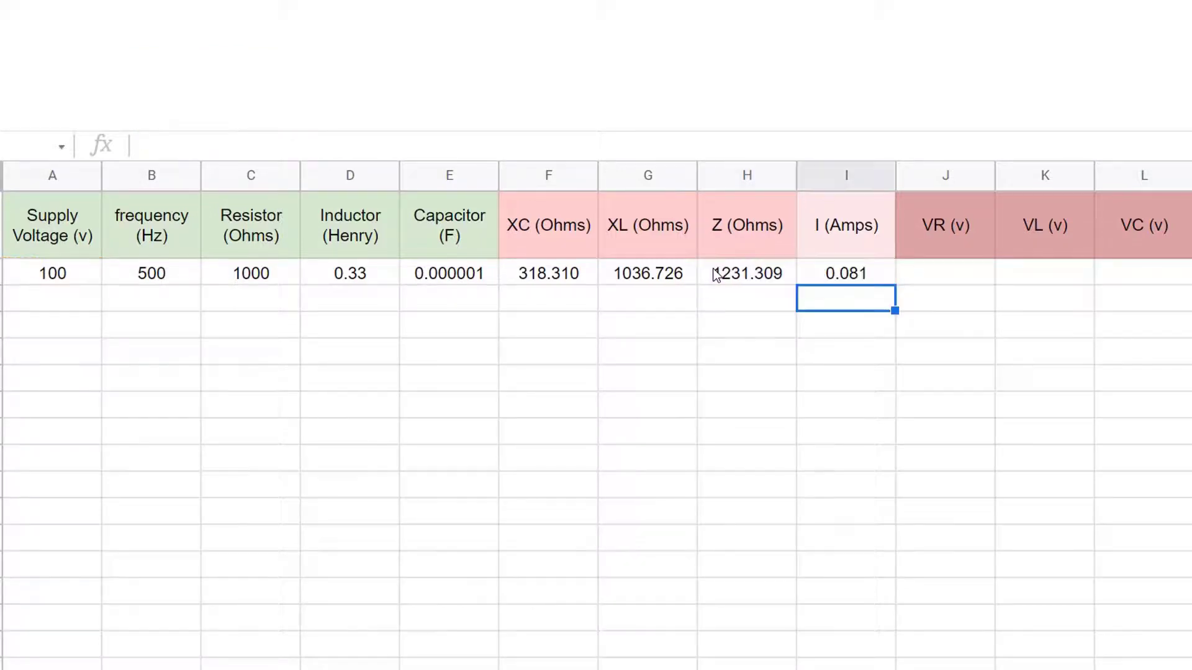
- Enter =I2*C2 in J2 so VR shows 81.214 V
{"action": "left_click", "coordinate": [920, 272]}
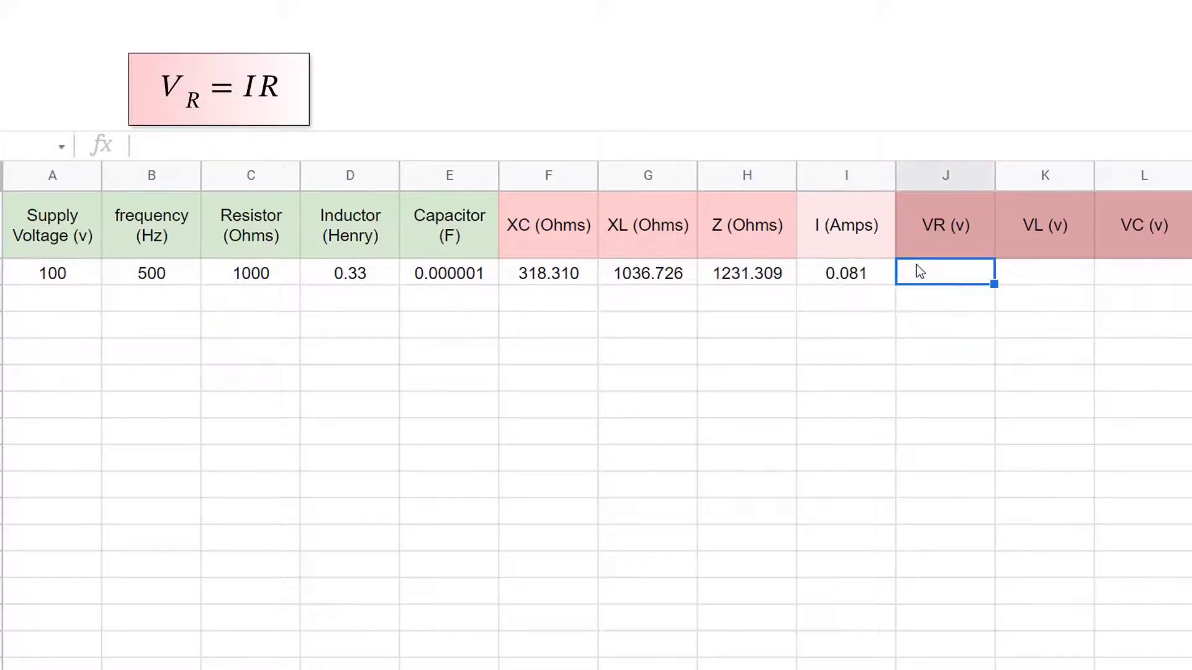
{"action": "left_click", "coordinate": [856, 142]}
{"action": "type", "text": "="}
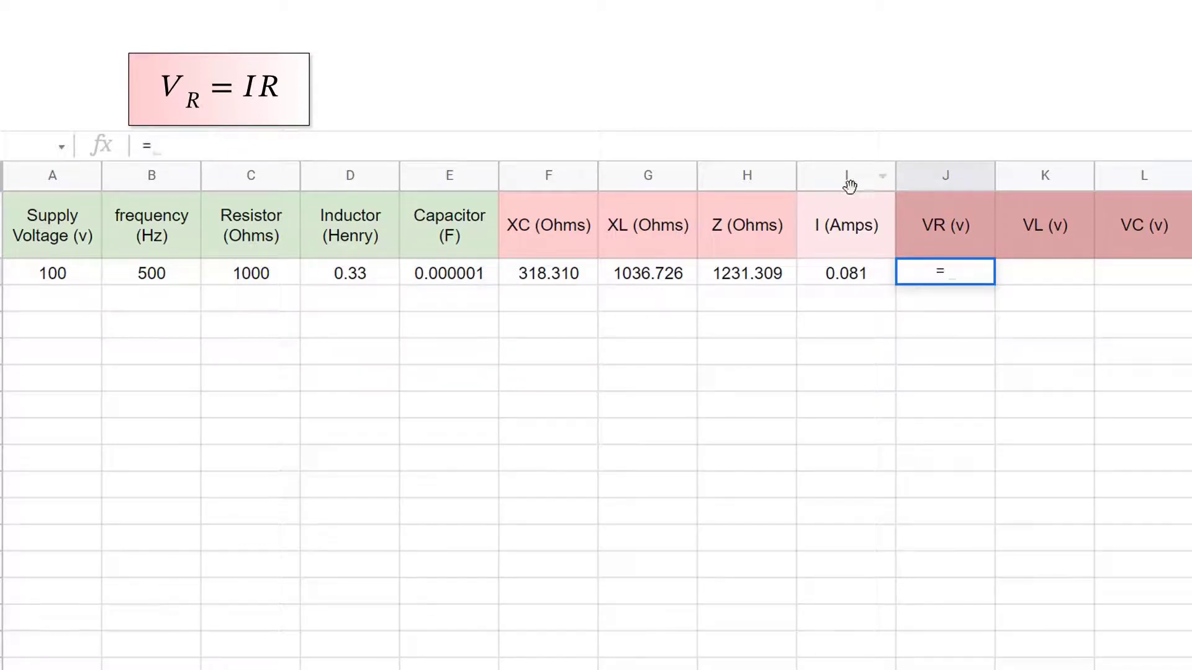
{"action": "left_click", "coordinate": [841, 268]}
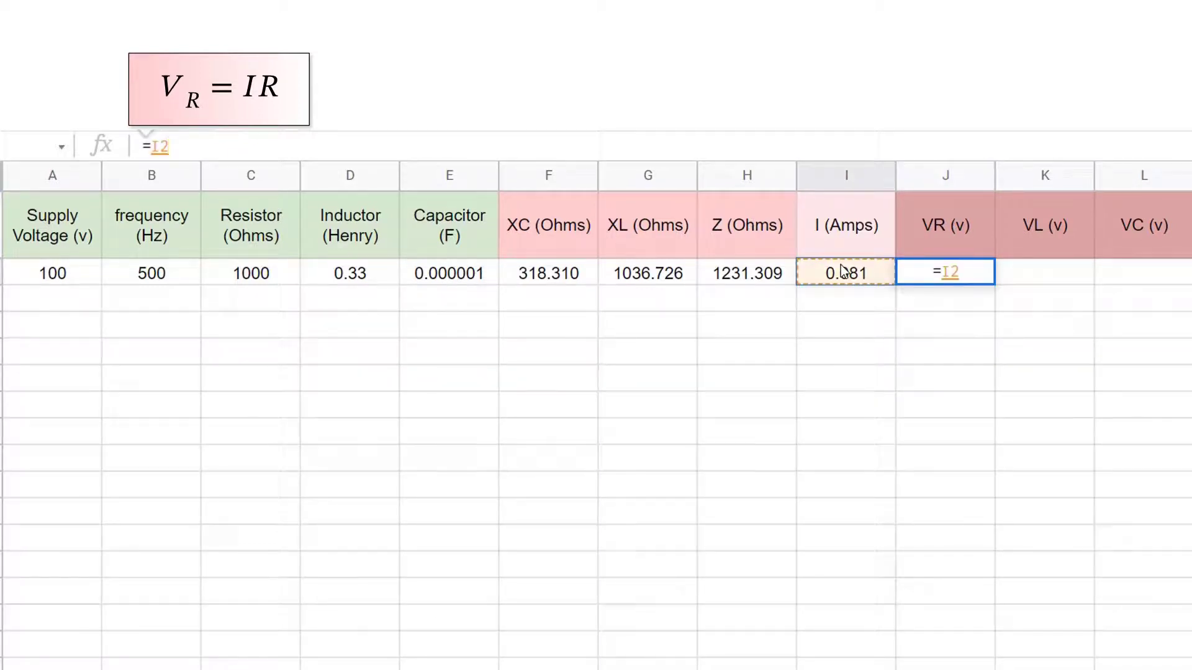
{"action": "type", "text": "*"}
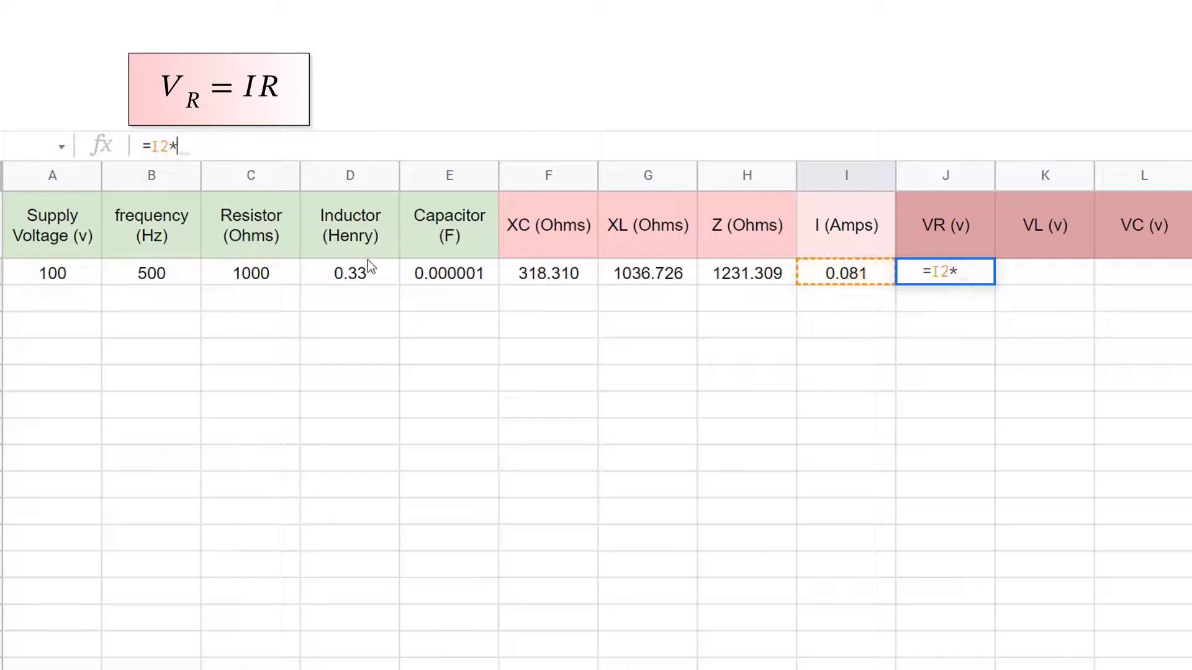
{"action": "left_click", "coordinate": [280, 273]}
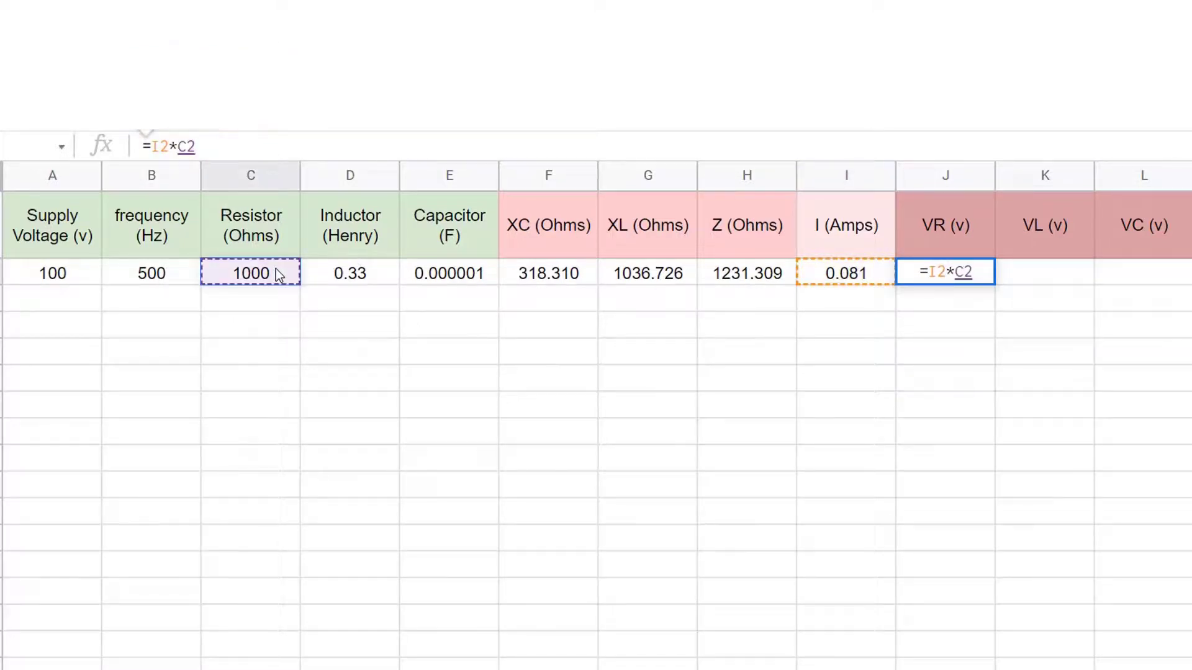
{"action": "key", "text": "Return"}
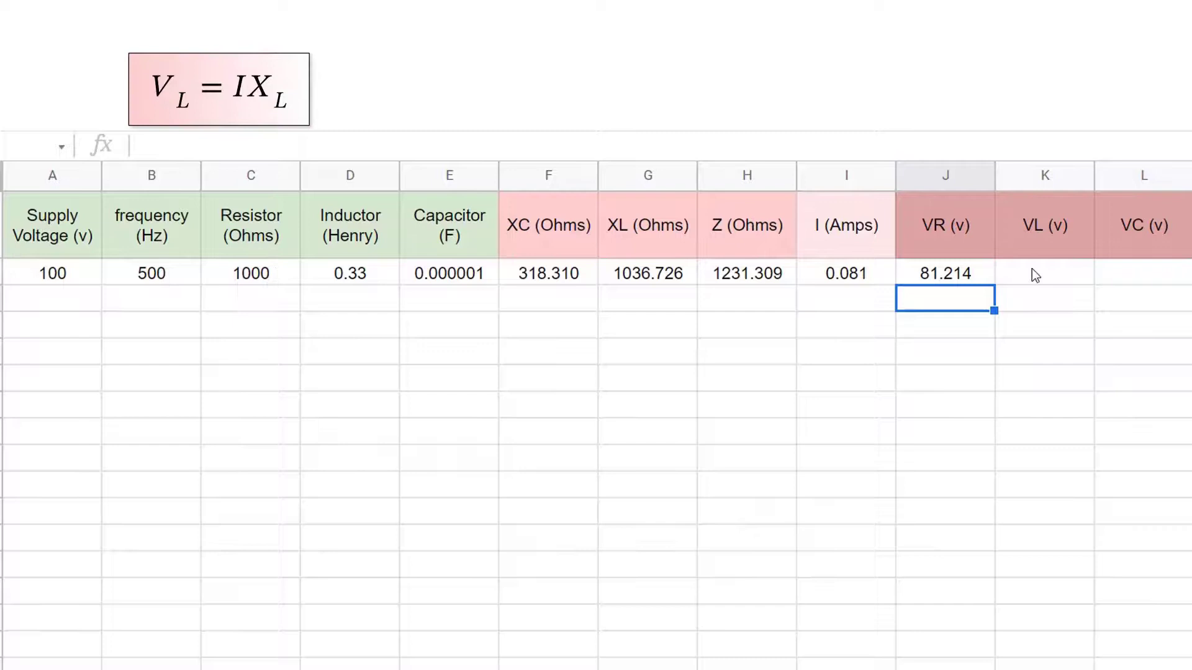
- Enter =I2*G2 in K2 so VL shows 84.197 V
{"action": "left_click", "coordinate": [1032, 272]}
{"action": "type", "text": "="}
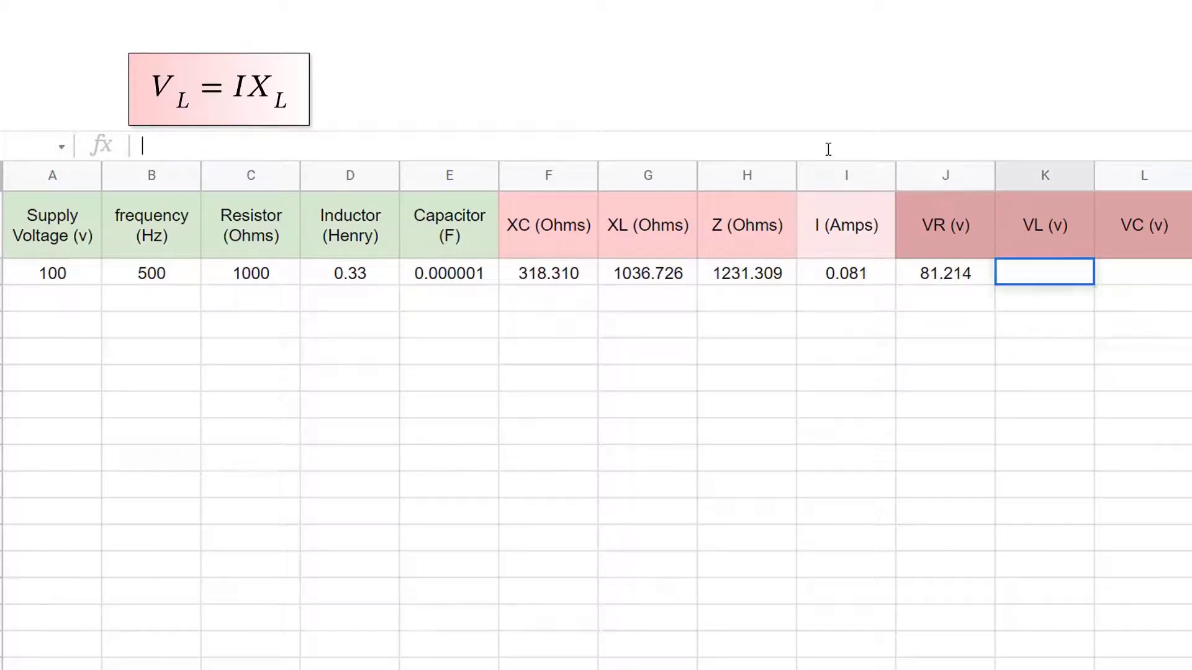
{"action": "left_click", "coordinate": [867, 275]}
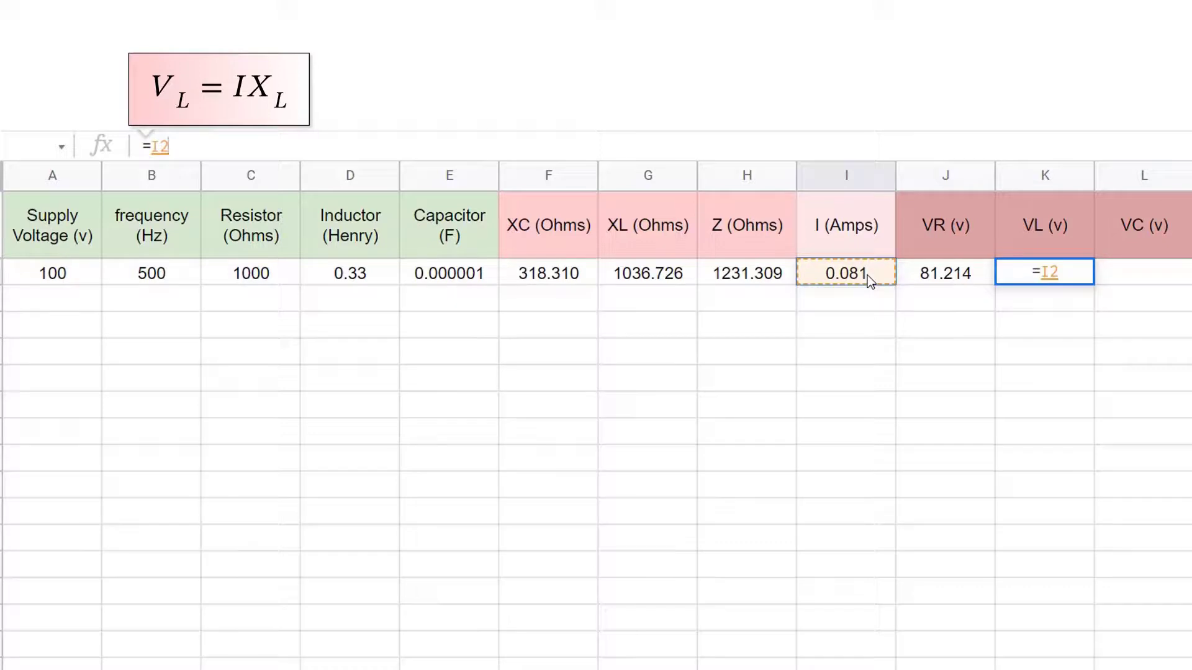
{"action": "type", "text": "*"}
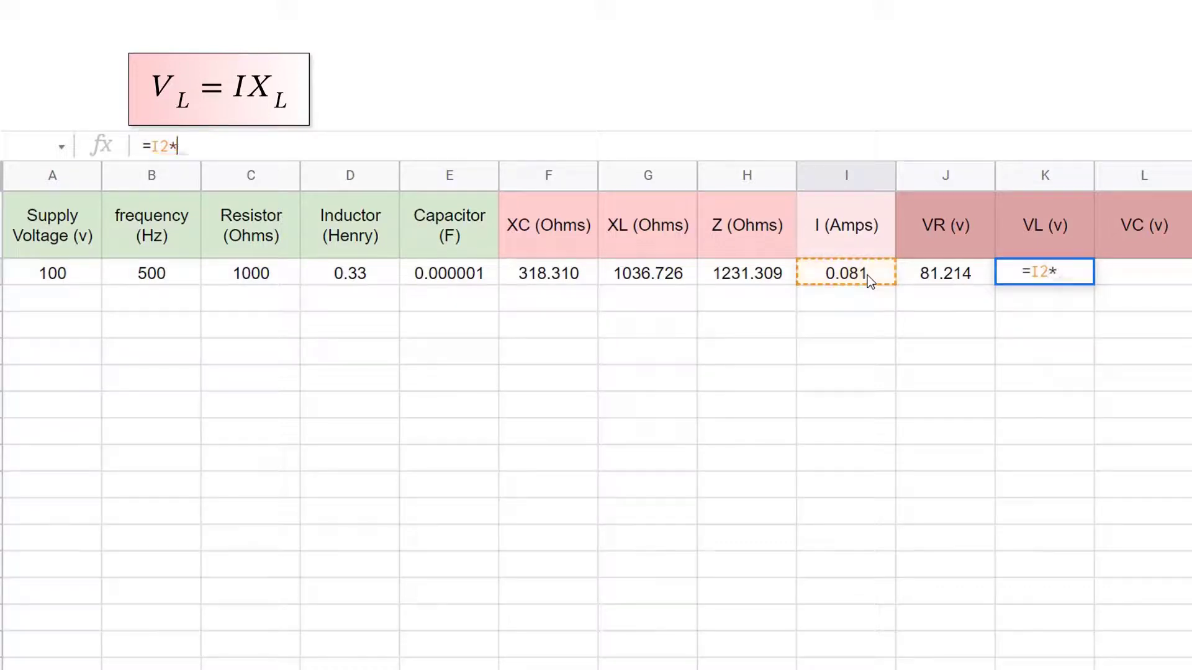
{"action": "left_click", "coordinate": [650, 274]}
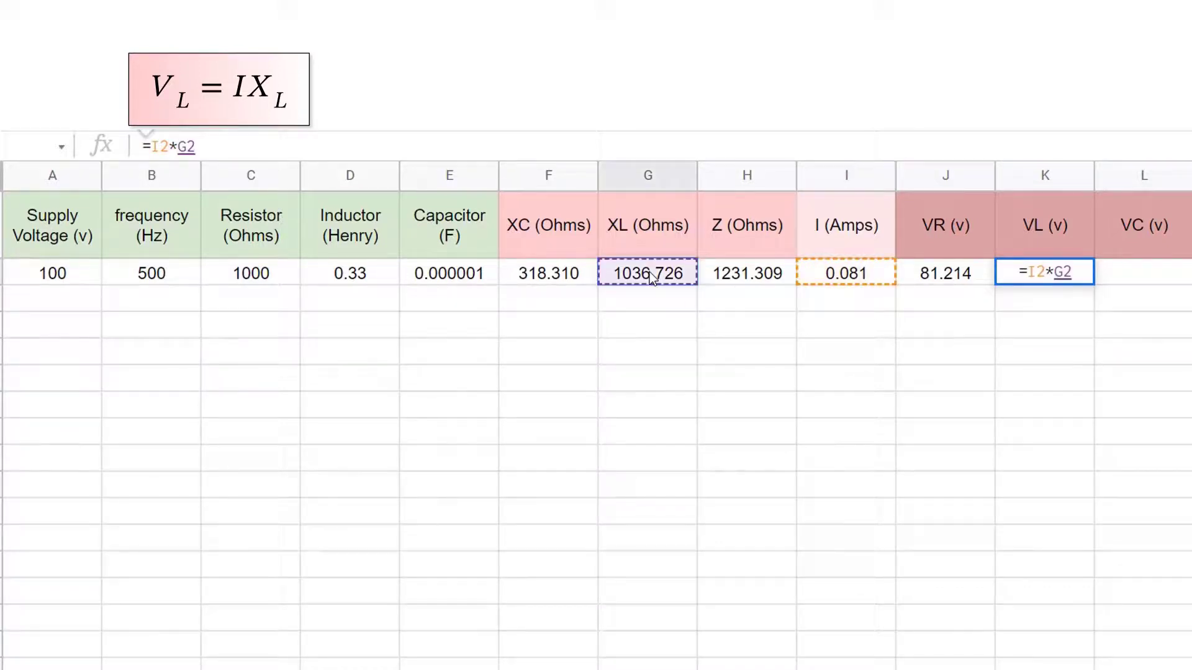
{"action": "key", "text": "Return"}
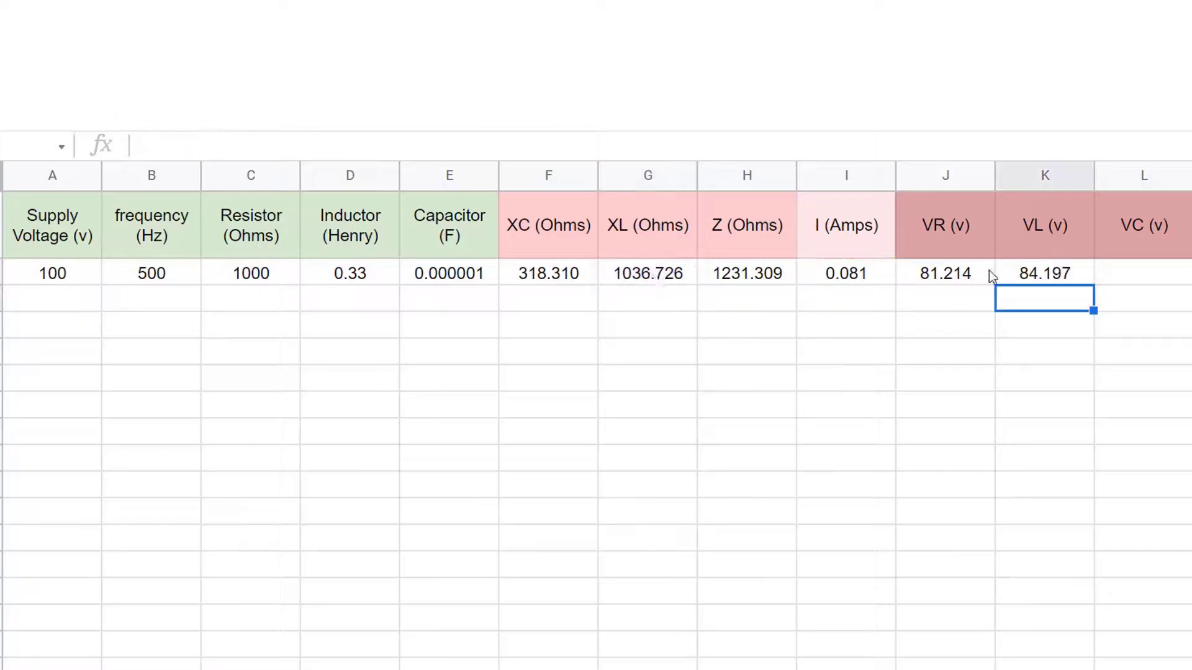
- Enter =I2*F2 in L2 so VC shows 25.851 V
{"action": "left_click", "coordinate": [1162, 280]}
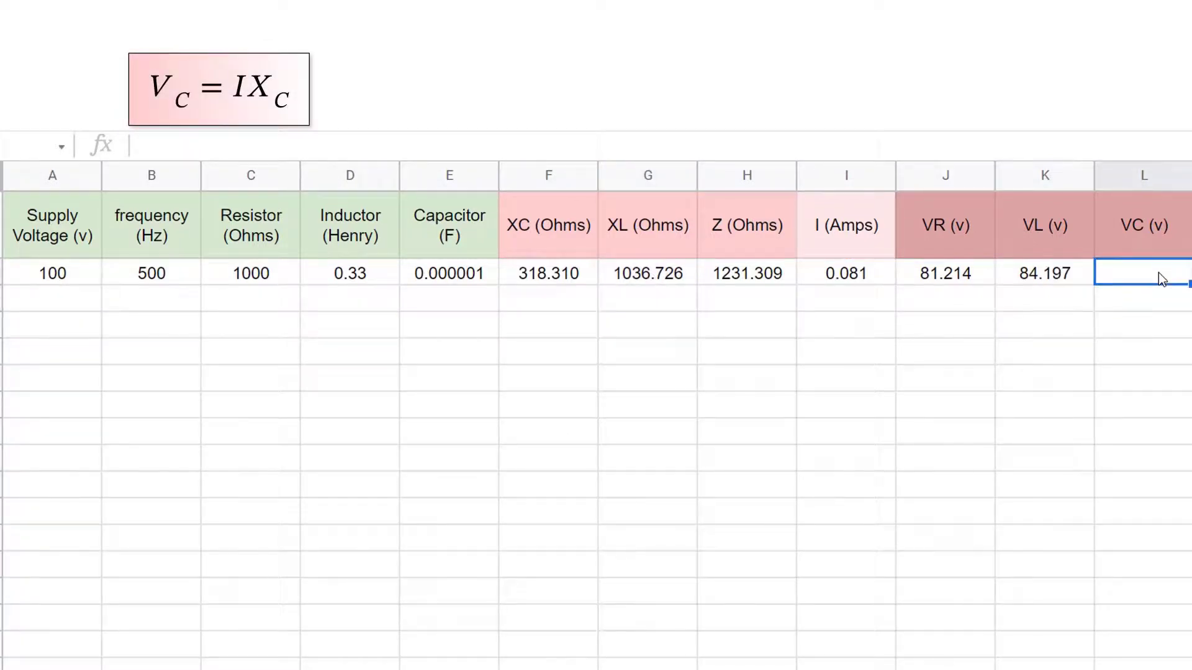
{"action": "left_click", "coordinate": [974, 150]}
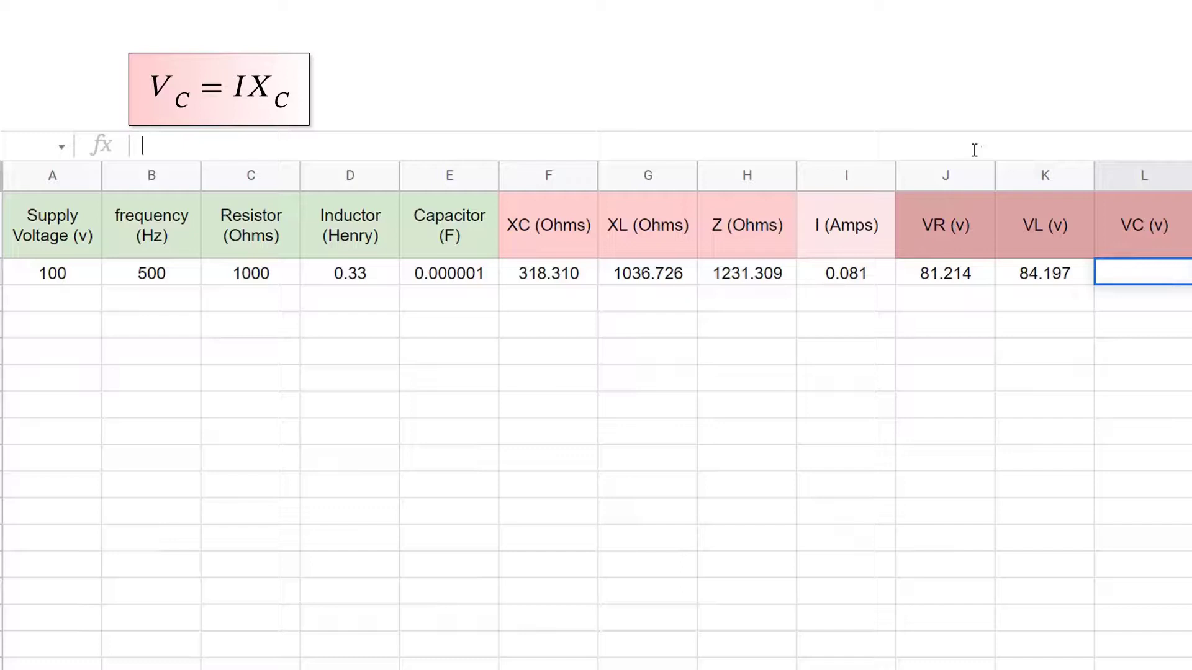
{"action": "type", "text": "="}
{"action": "left_click", "coordinate": [860, 276]}
{"action": "type", "text": "*"}
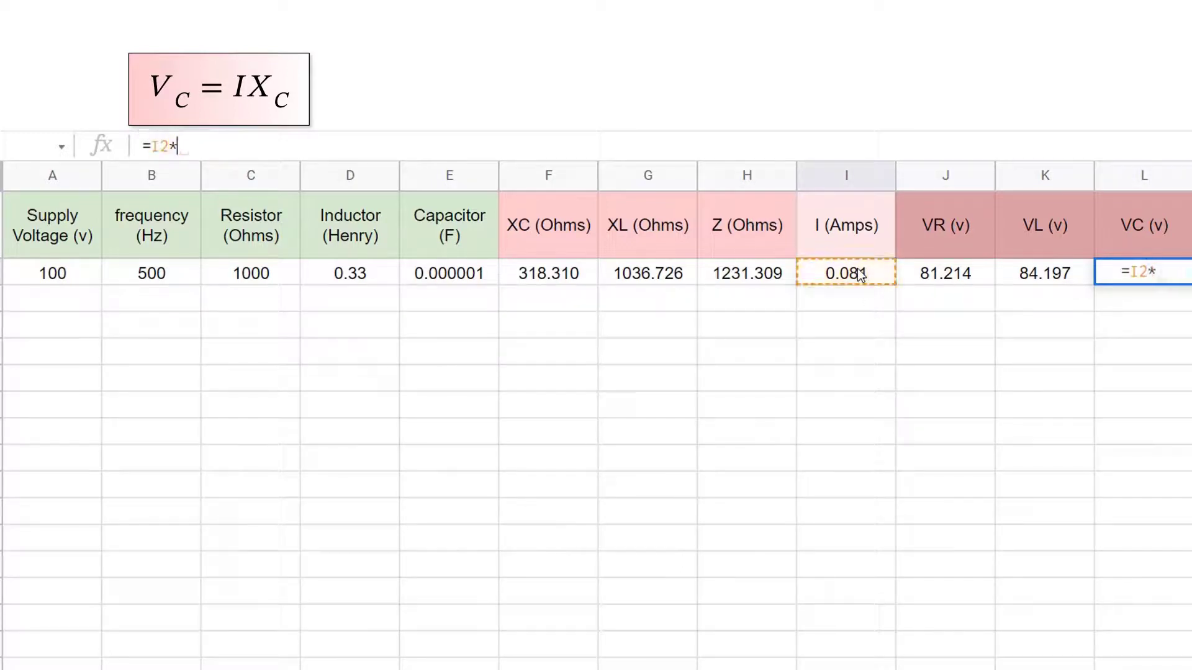
{"action": "left_click", "coordinate": [581, 273]}
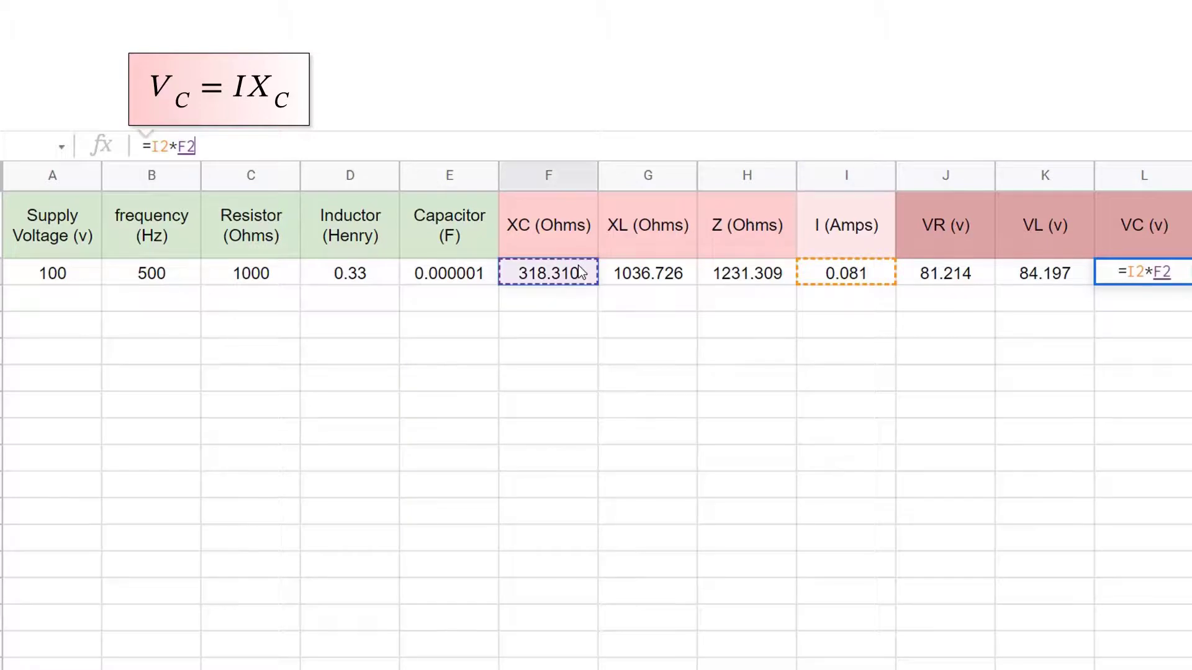
{"action": "key", "text": "Return"}
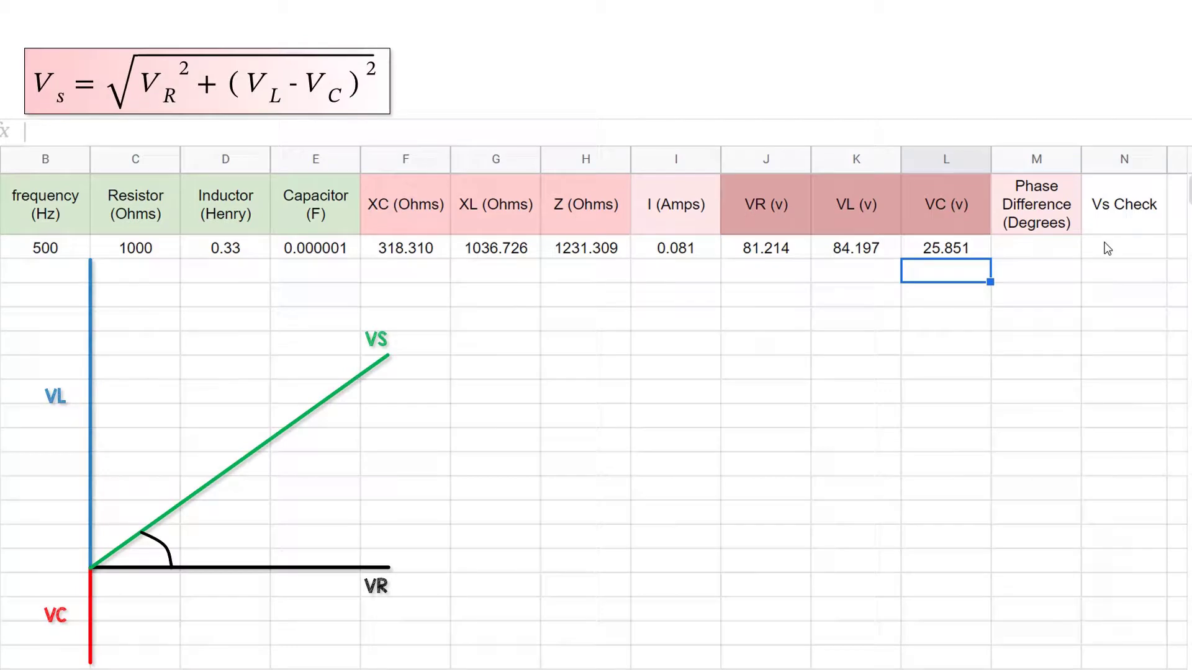
- Enter =sqrt(J2^2+(K2-L2)^2) in N2, which returns 100 to match the supply
{"action": "left_click", "coordinate": [1107, 249]}
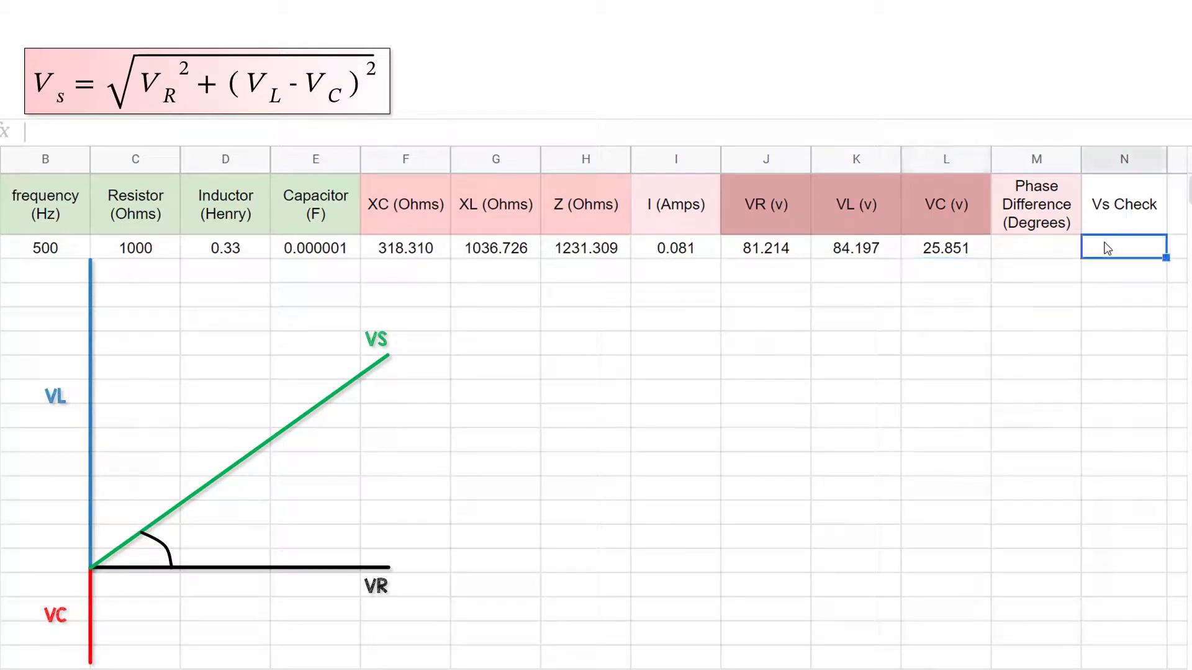
{"action": "left_click", "coordinate": [992, 131]}
{"action": "type", "text": "=s"}
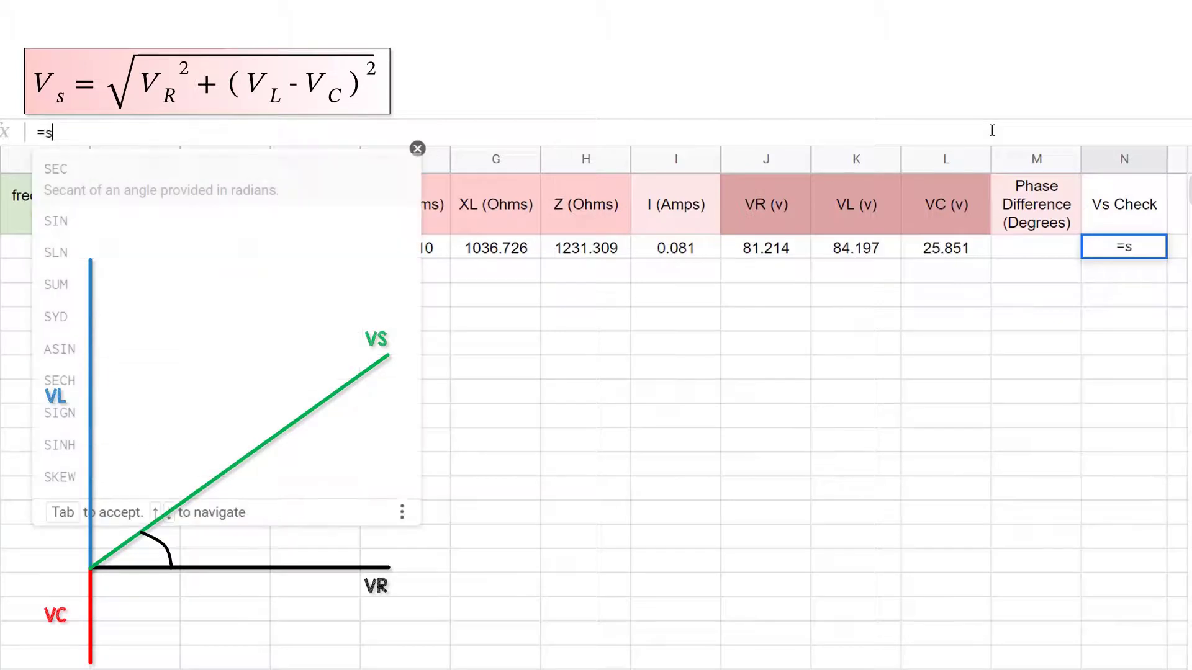
{"action": "type", "text": "qrt("}
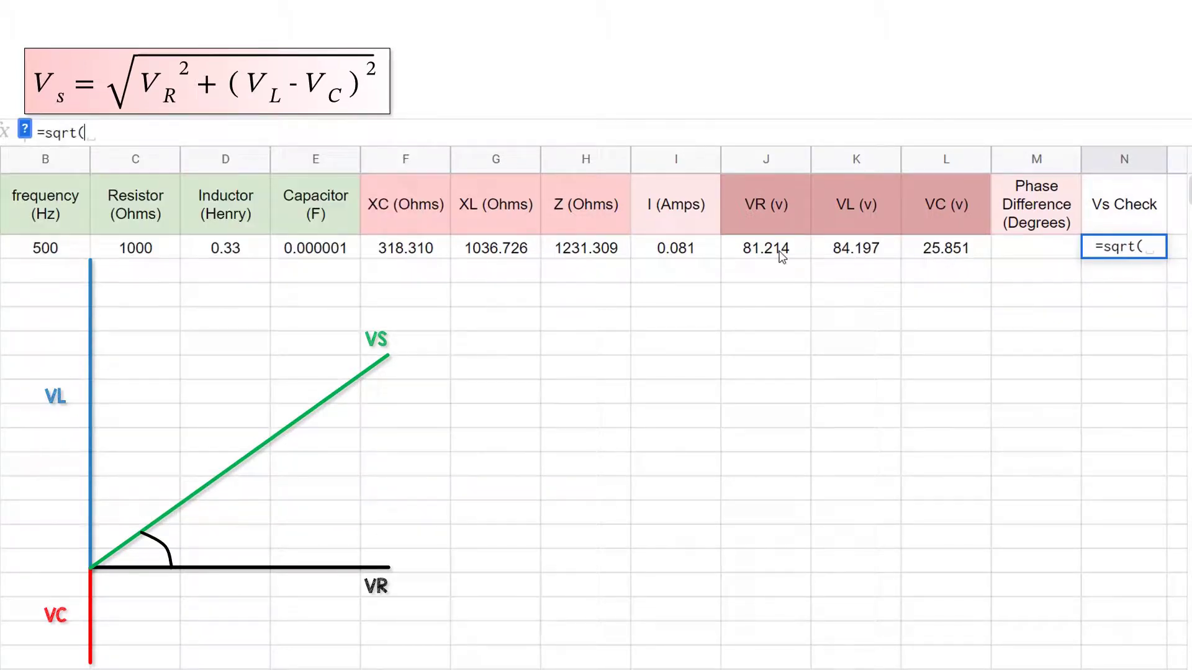
{"action": "left_click", "coordinate": [781, 254]}
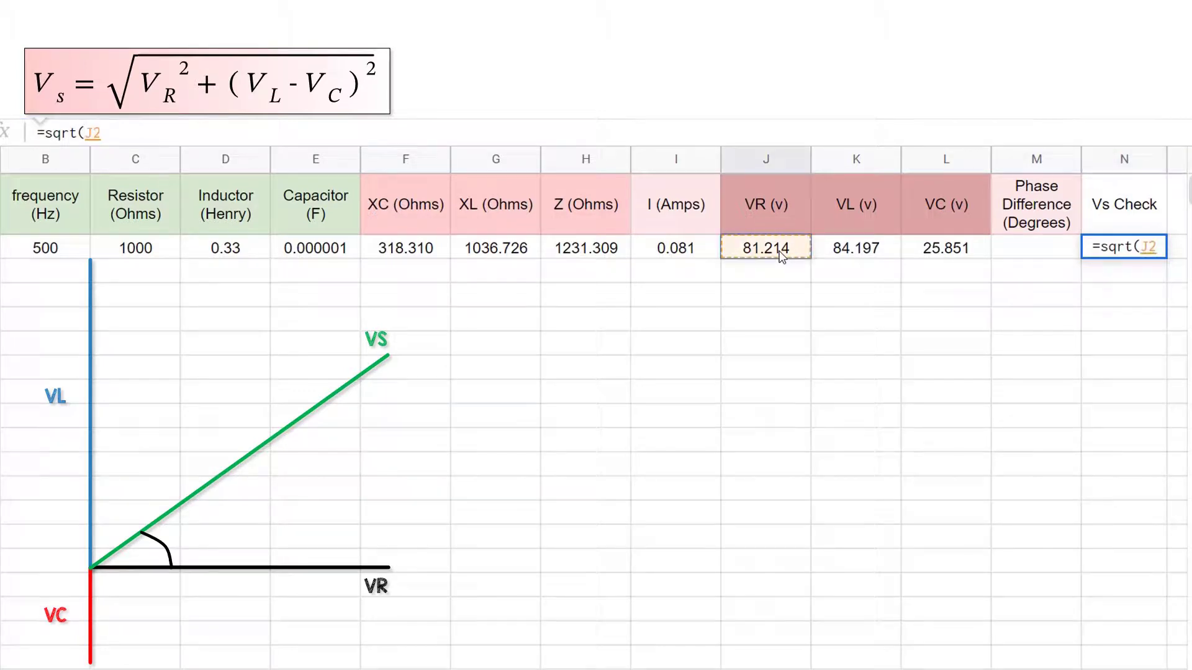
{"action": "type", "text": "^"}
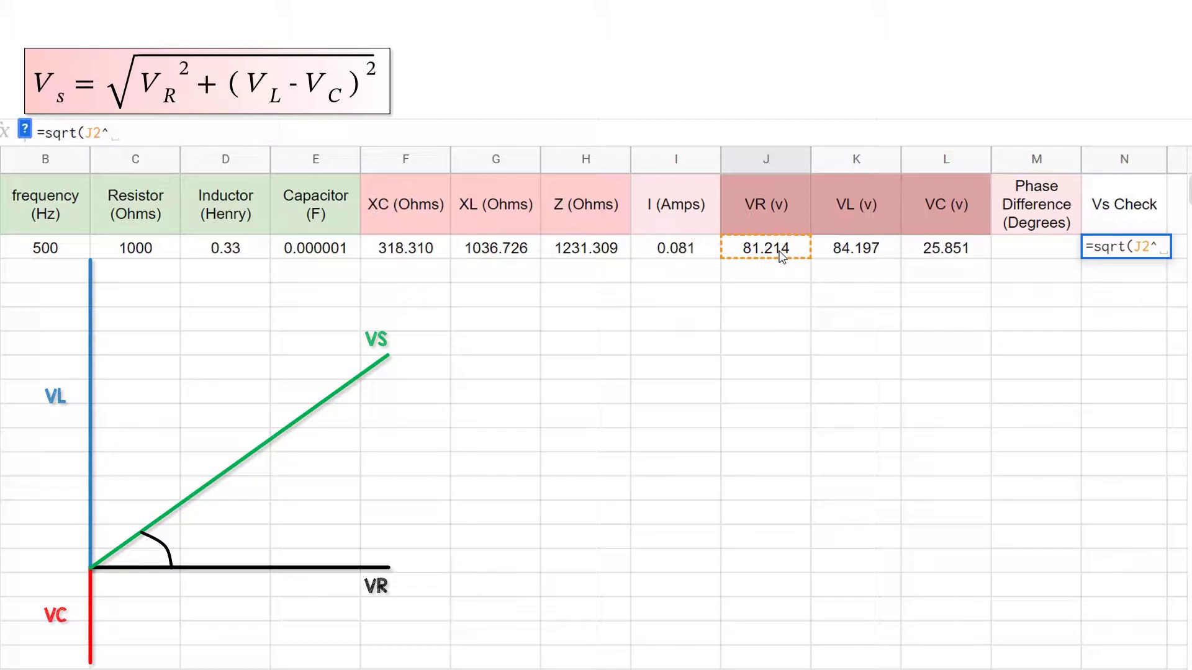
{"action": "type", "text": "2+("}
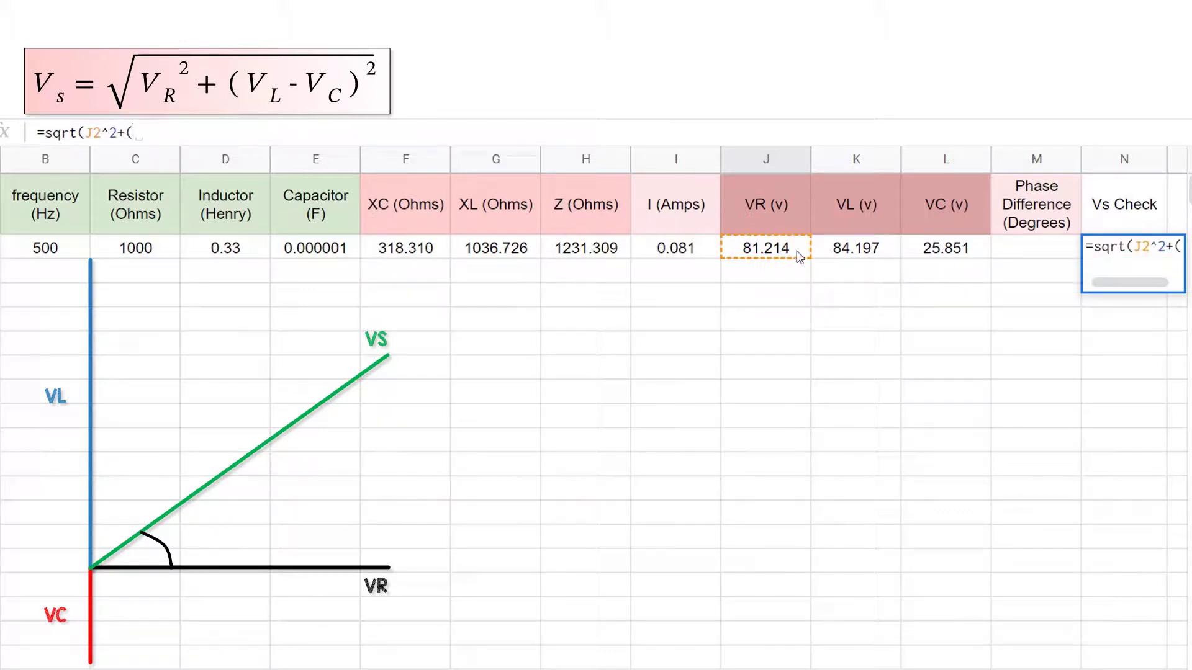
{"action": "left_click", "coordinate": [837, 252]}
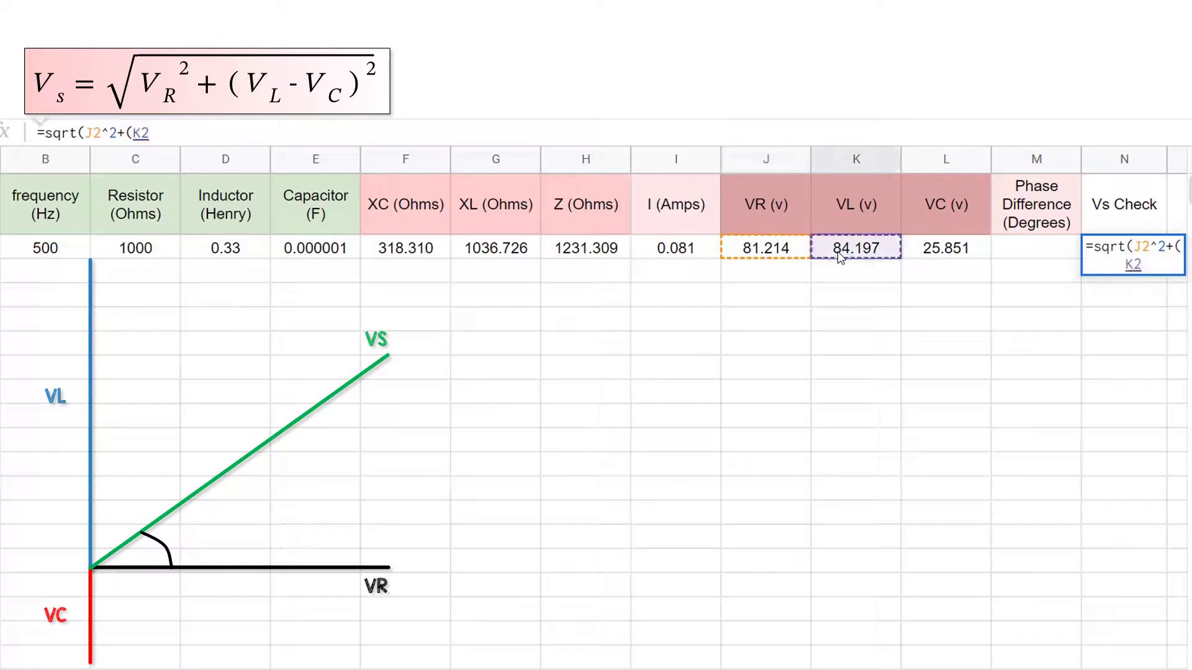
{"action": "type", "text": "-"}
{"action": "left_click", "coordinate": [930, 255]}
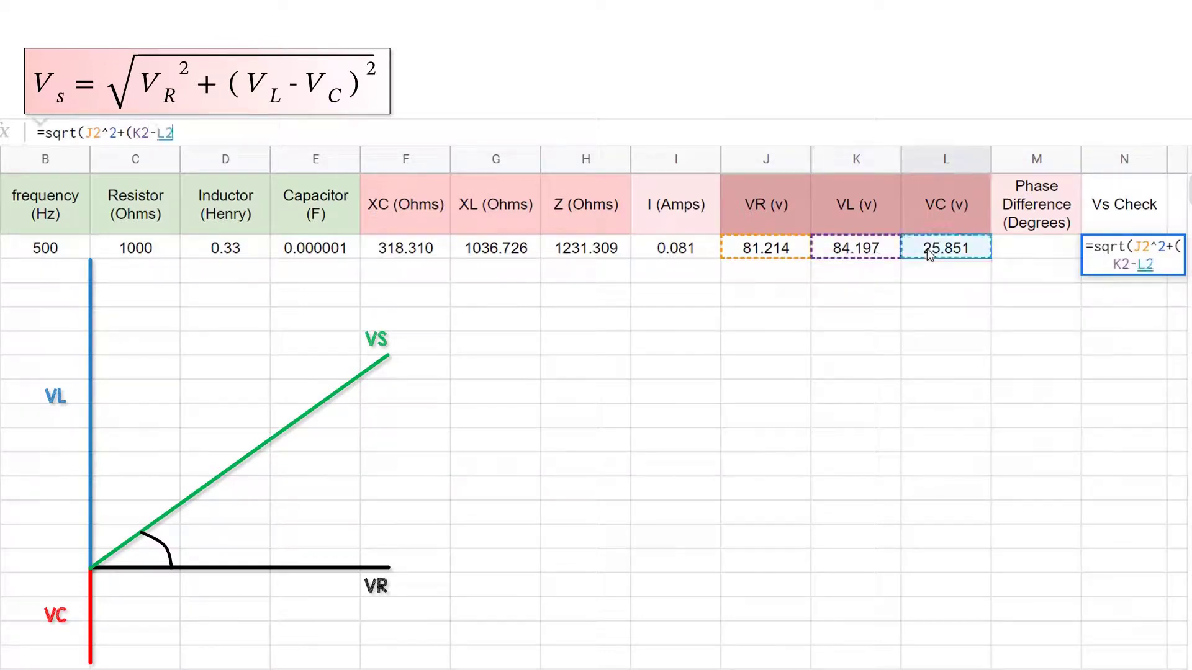
{"action": "type", "text": ")^2"}
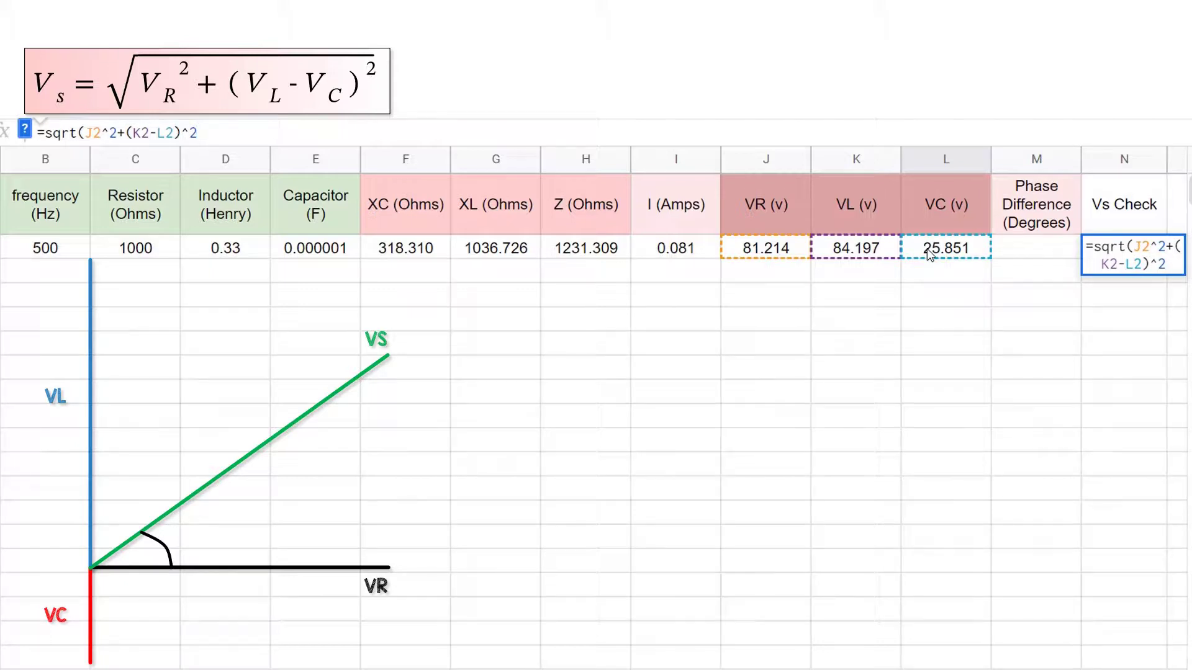
{"action": "type", "text": ")"}
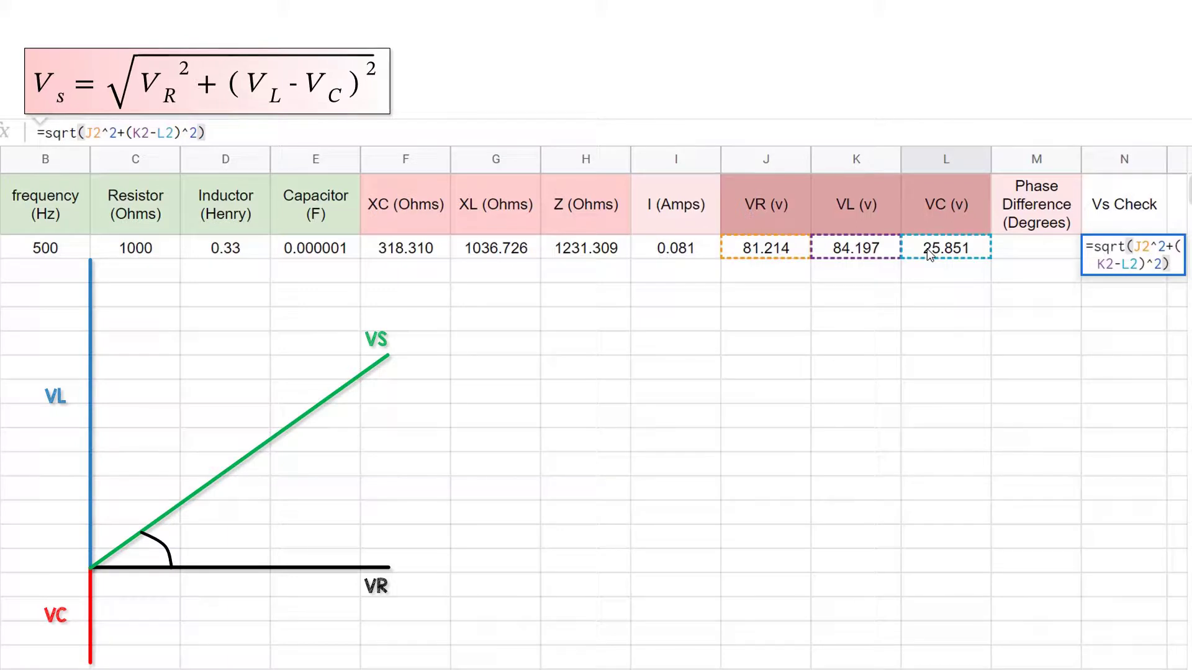
{"action": "key", "text": "Return"}
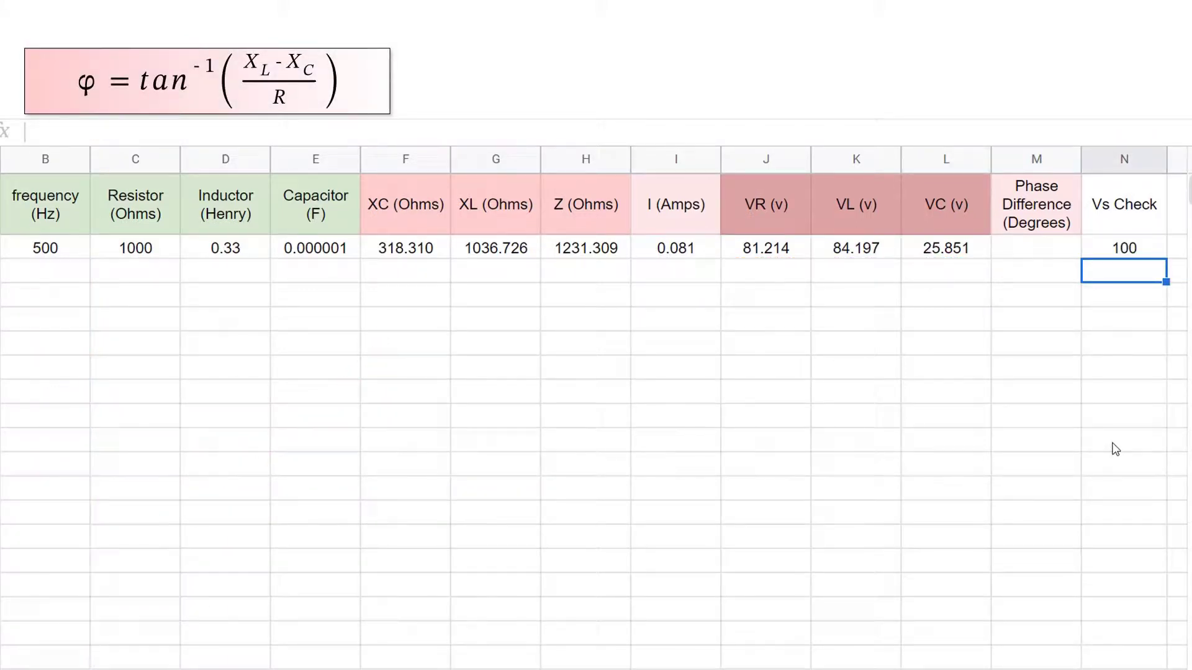
- Compute the phase angle in M2 as =degrees(ATAN((G2-F2)/C2)) from XL, XC and resistance, giving 35.69
{"action": "left_click", "coordinate": [1029, 249]}
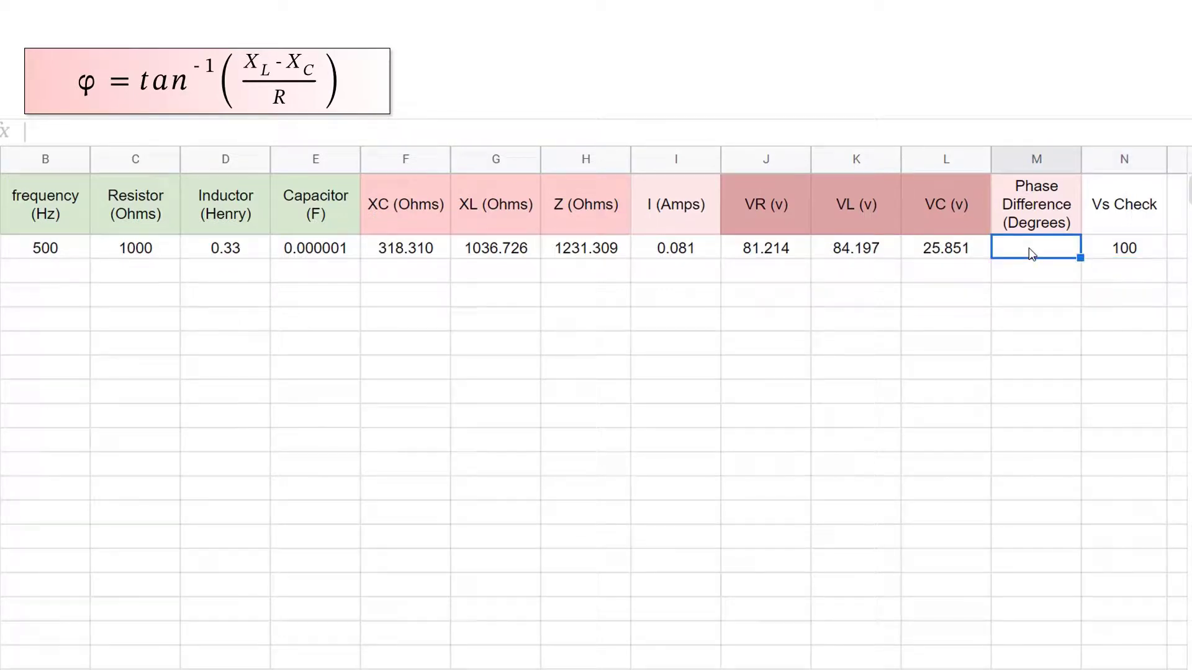
{"action": "left_click", "coordinate": [834, 134]}
{"action": "type", "text": "=degrees"}
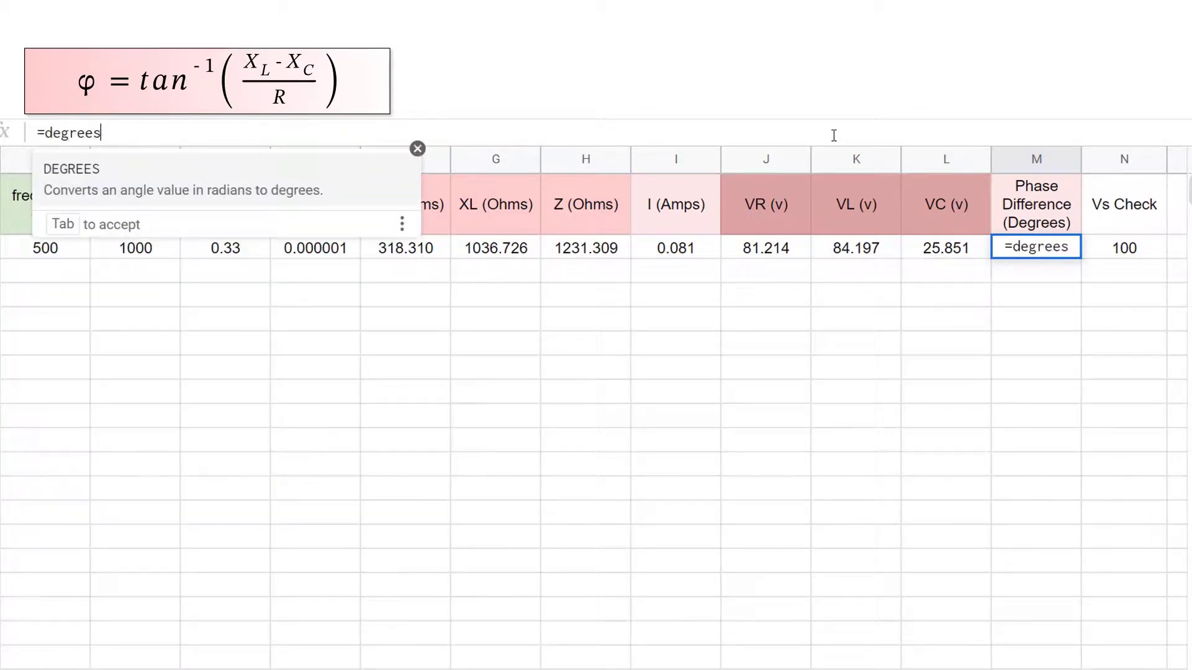
{"action": "type", "text": "("}
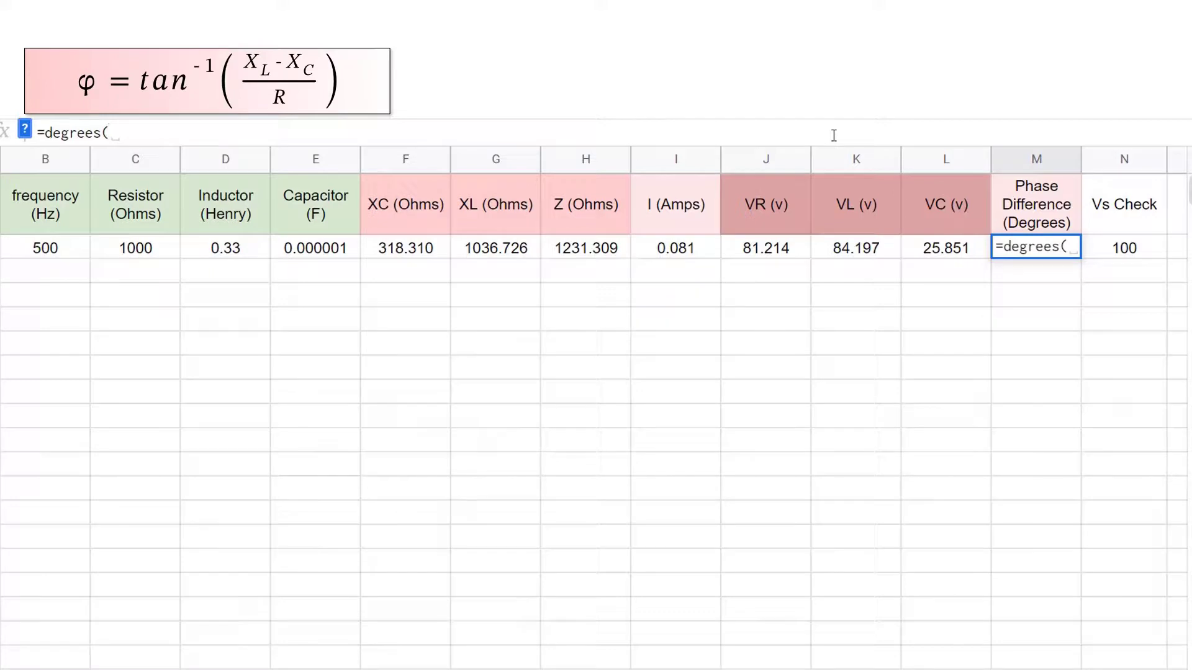
{"action": "type", "text": "ATAN"}
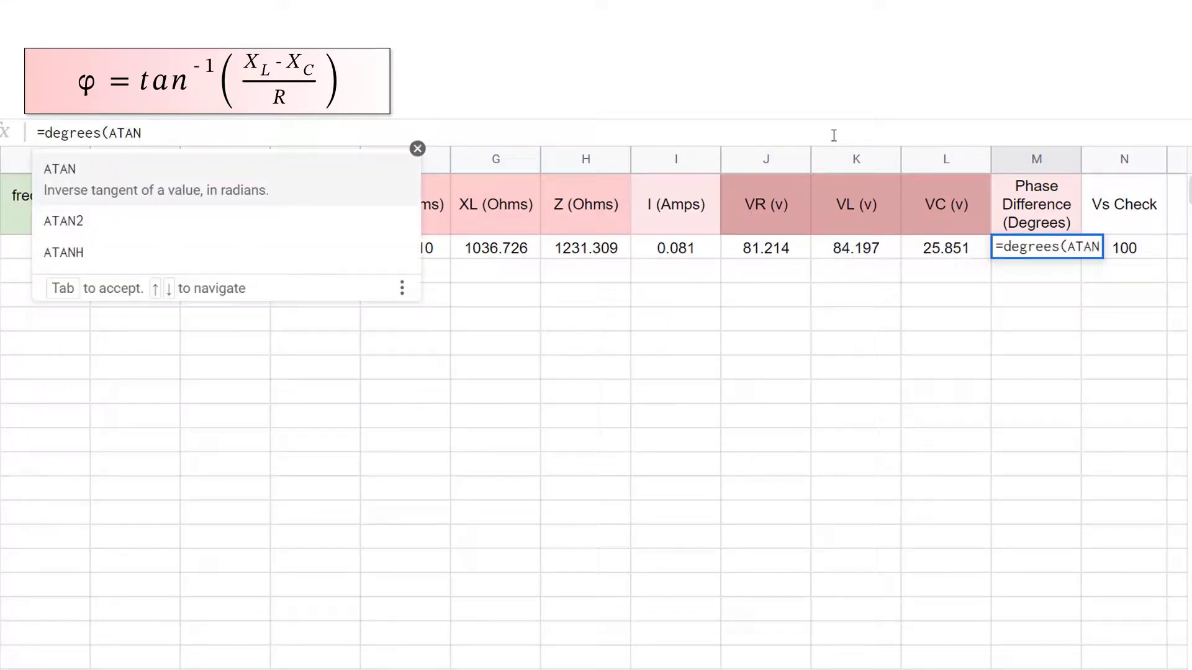
{"action": "type", "text": "("}
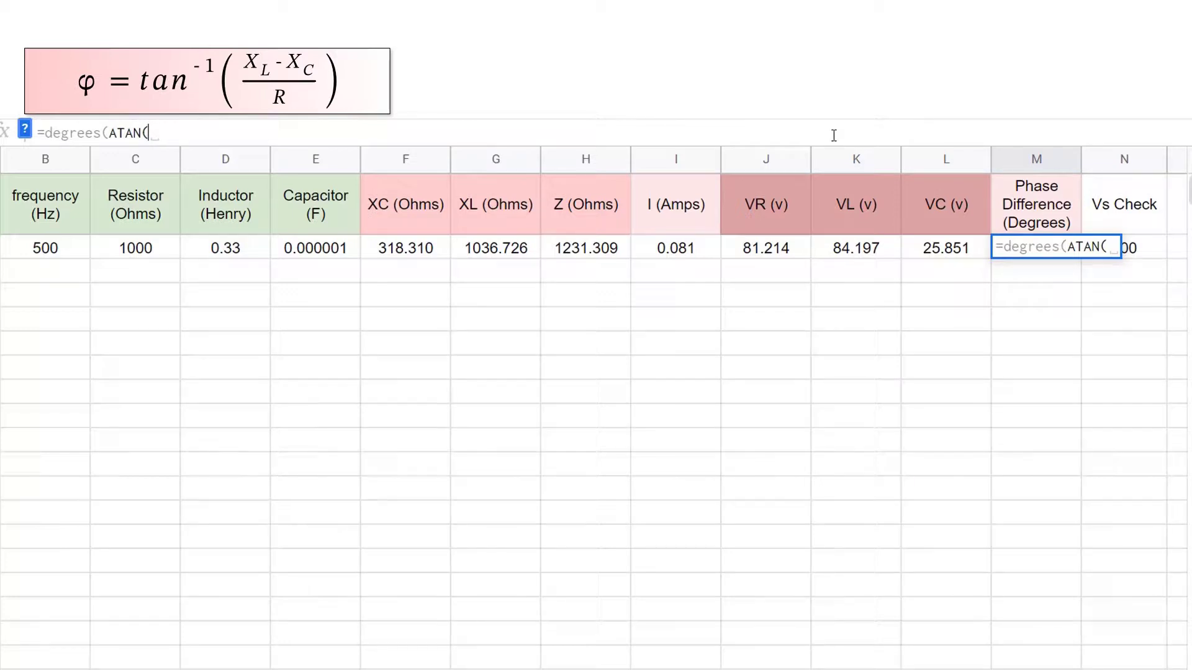
{"action": "type", "text": "("}
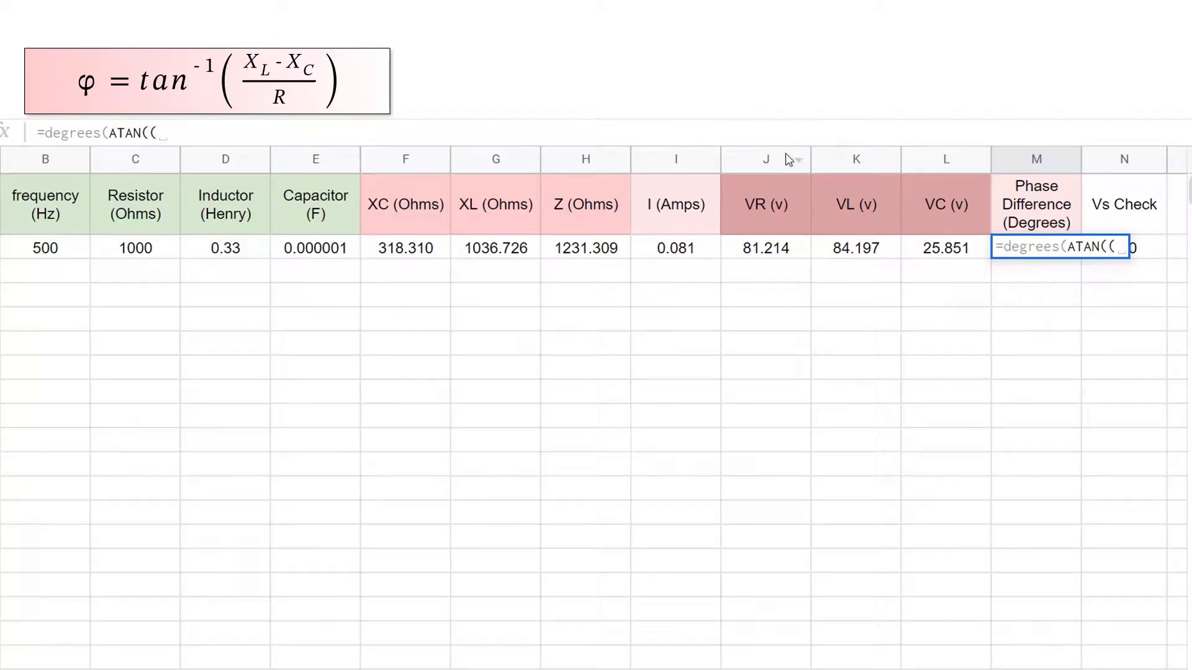
{"action": "left_click", "coordinate": [506, 254]}
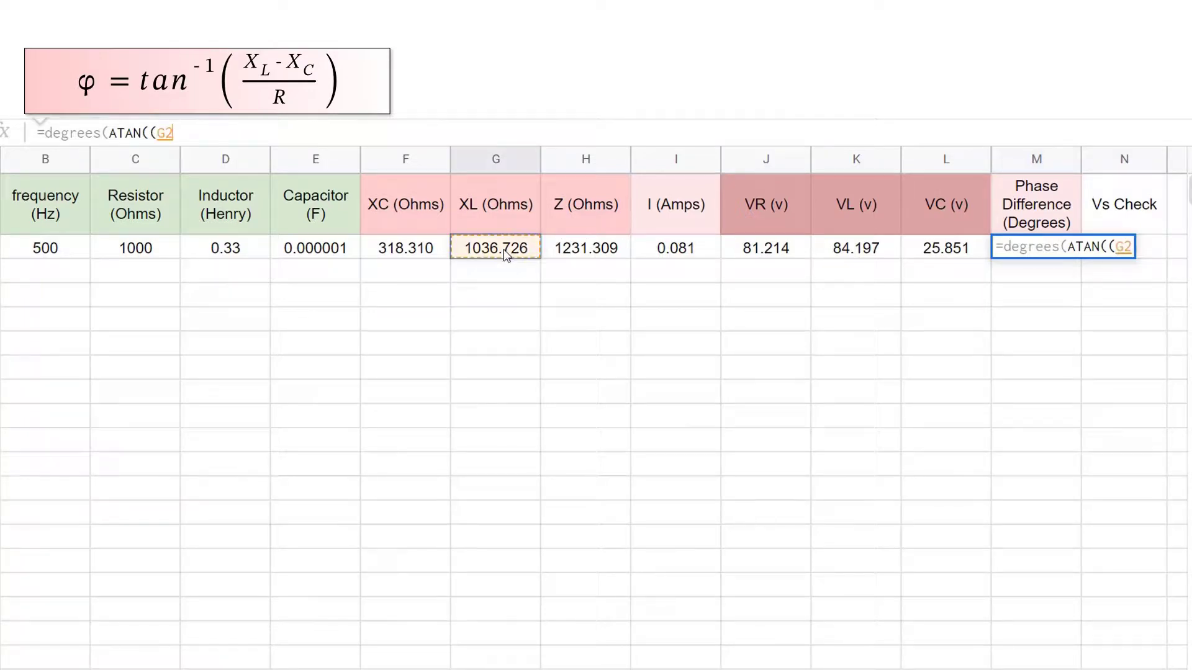
{"action": "type", "text": "-"}
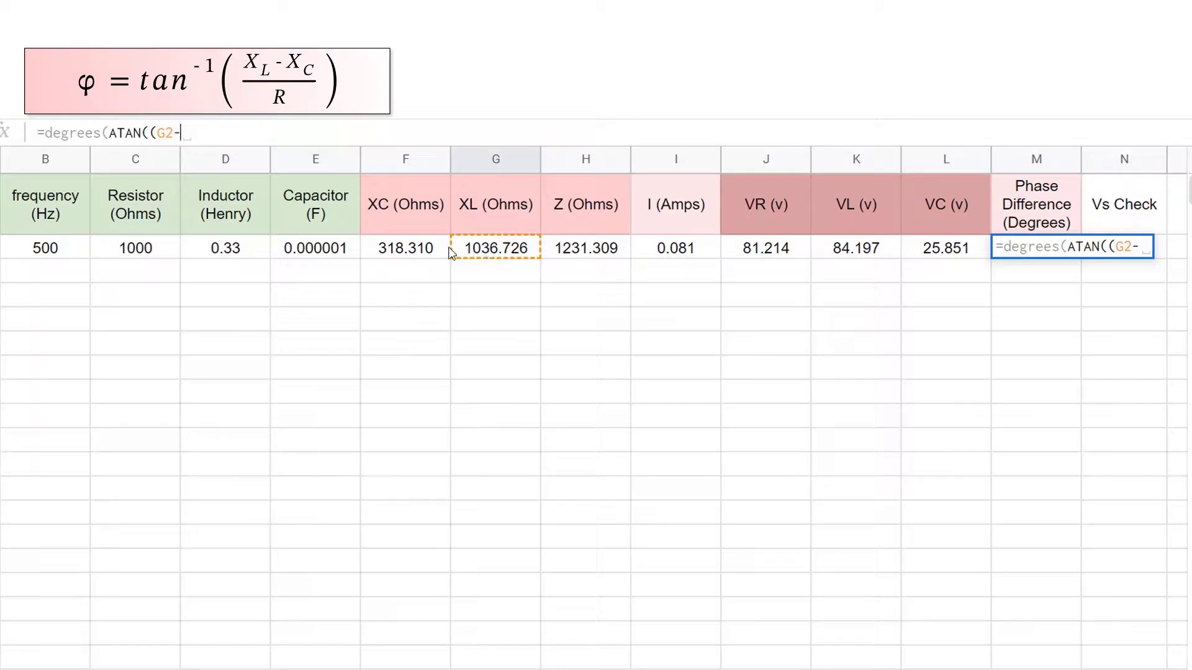
{"action": "left_click", "coordinate": [426, 248]}
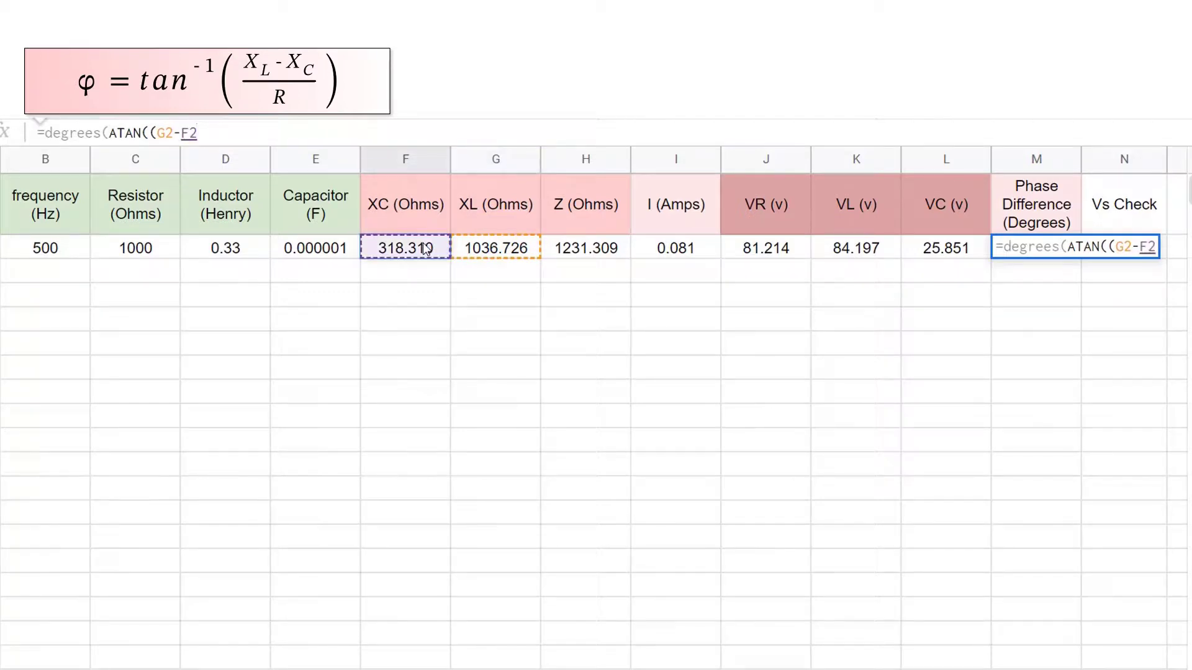
{"action": "type", "text": ")/"}
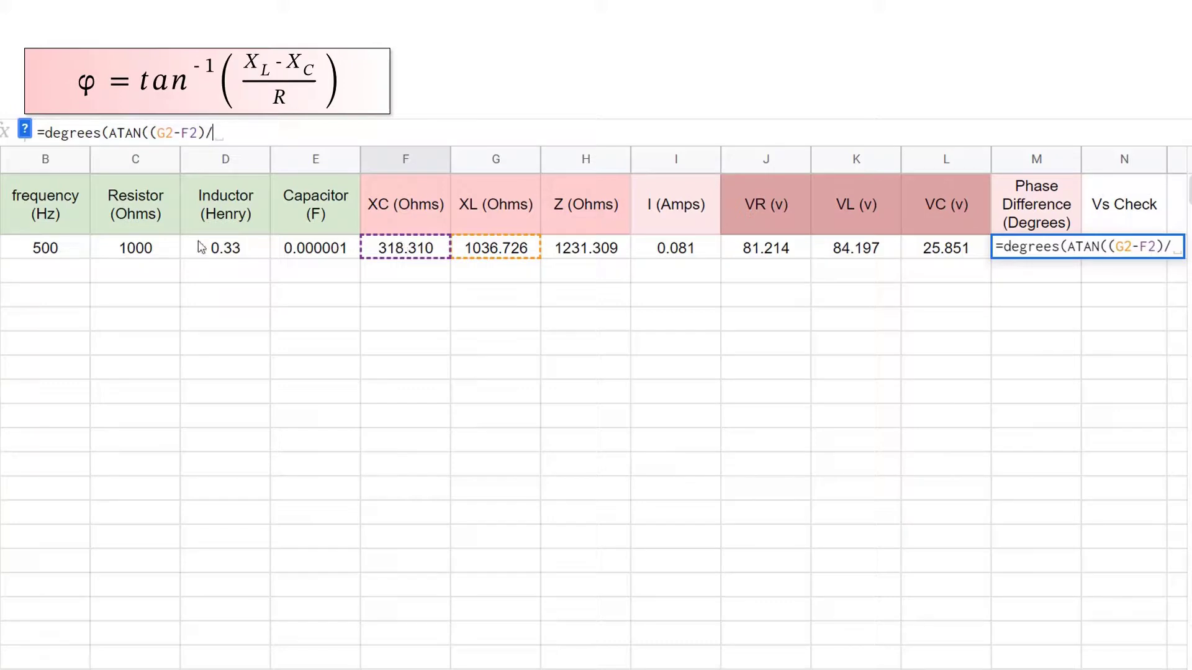
{"action": "left_click", "coordinate": [156, 257]}
{"action": "type", "text": ")"}
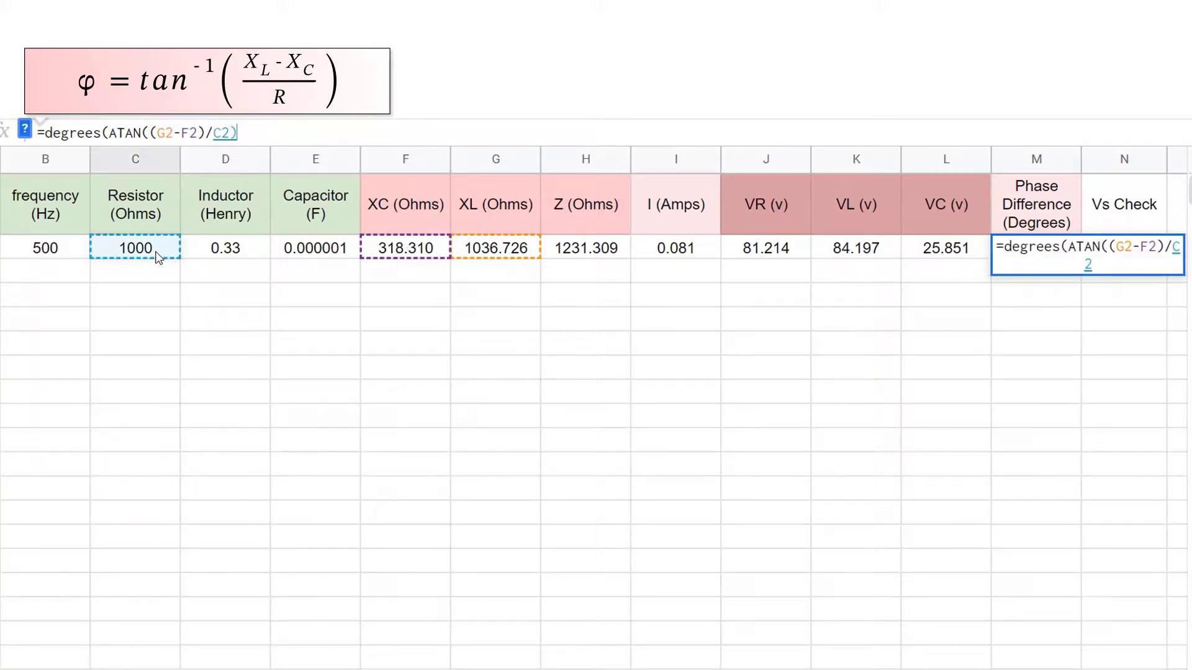
{"action": "type", "text": ")"}
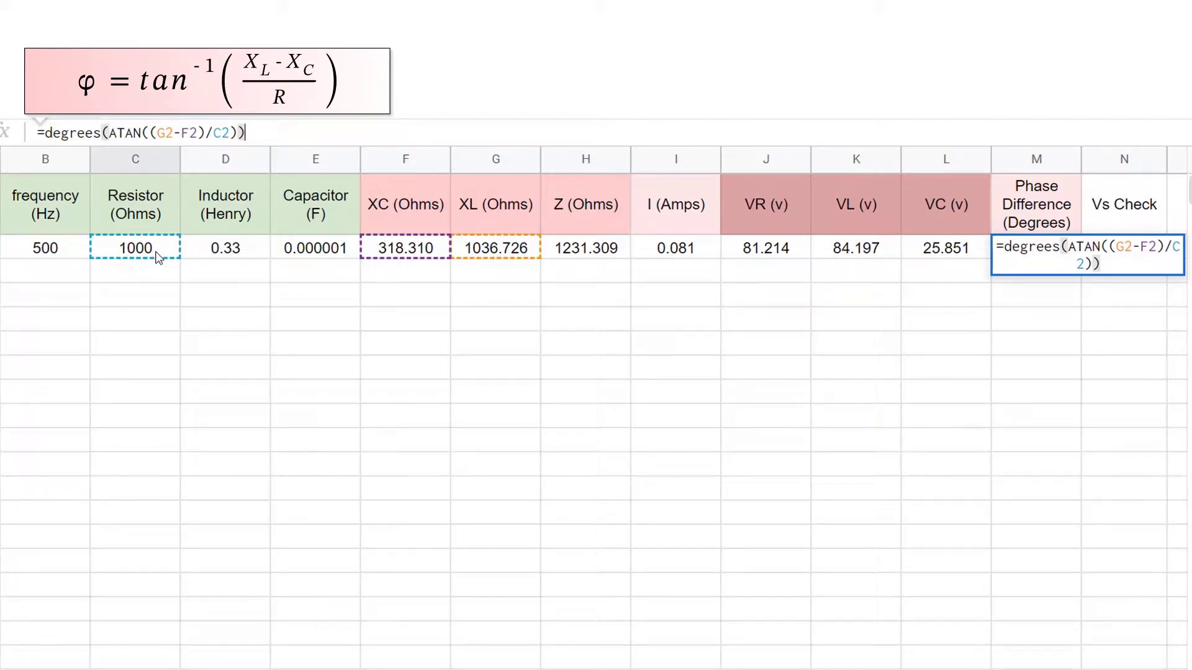
{"action": "key", "text": "Return"}
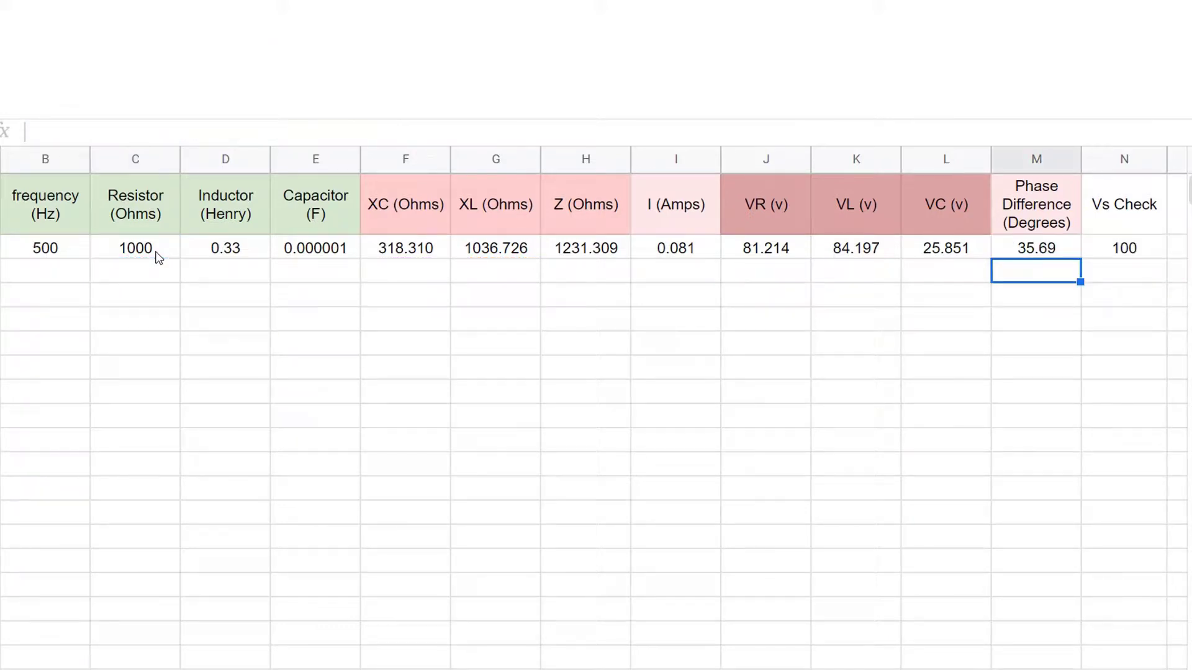